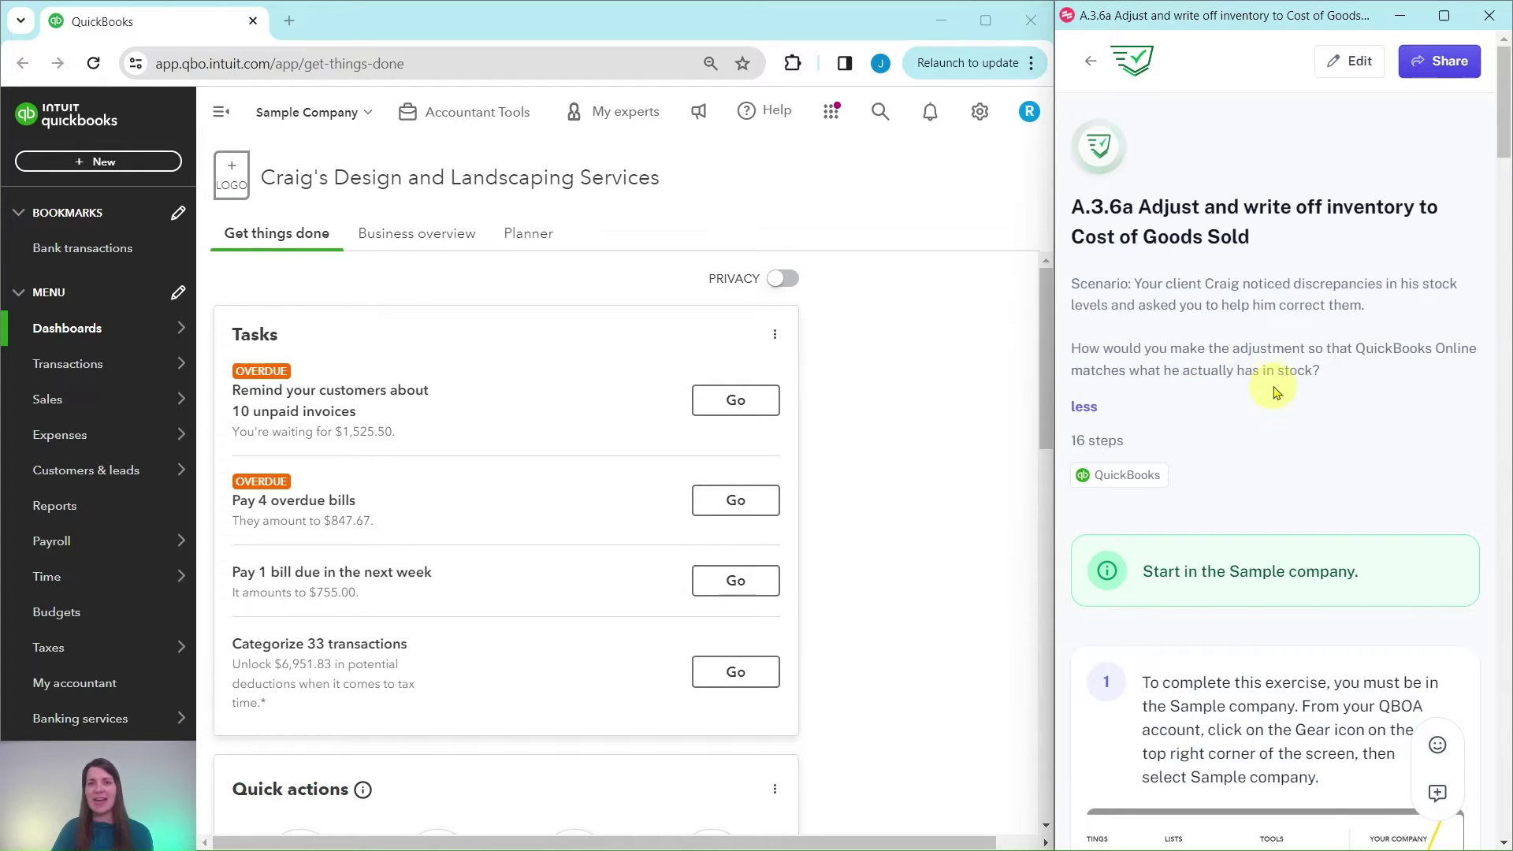
Go to Sales > Products & services and find Sprinkler Heads (25 on hand) and Sprinkler Pipes (31)
scroll(1277, 381, down, 5)
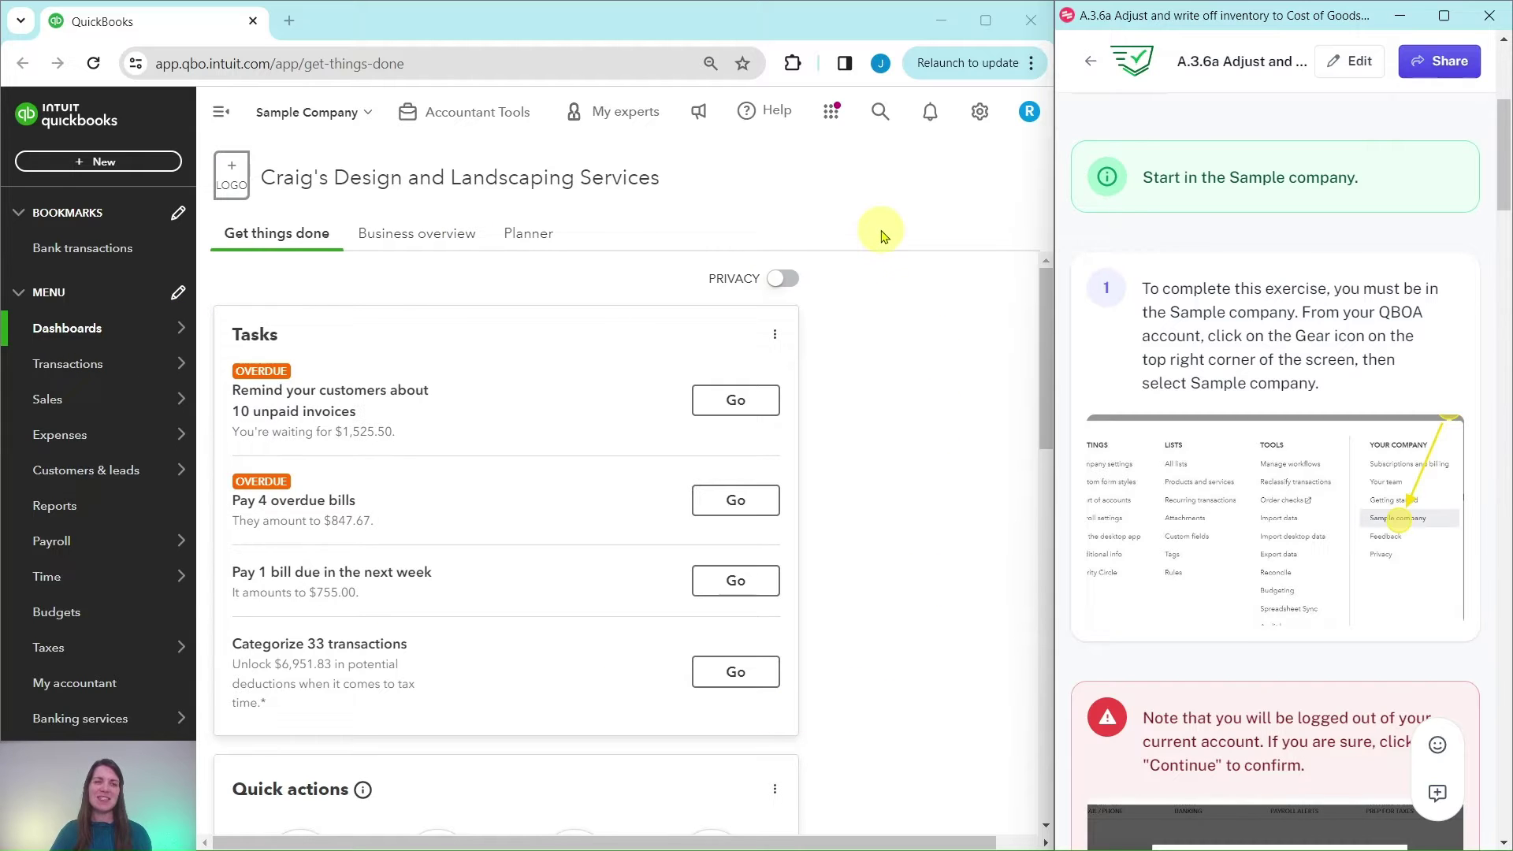
scroll(1253, 221, down, 6)
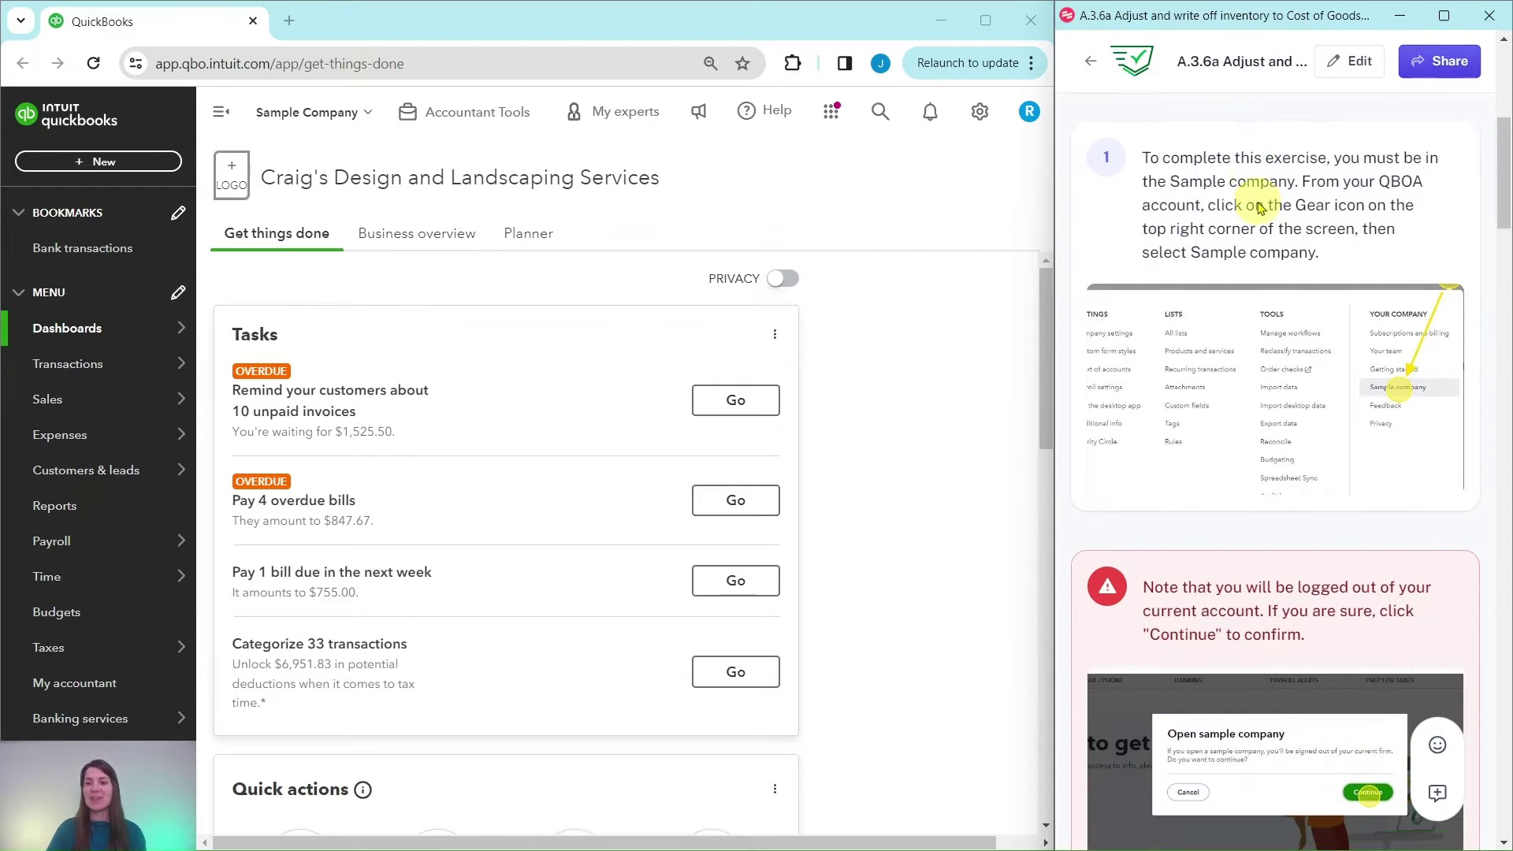
scroll(1261, 207, down, 6)
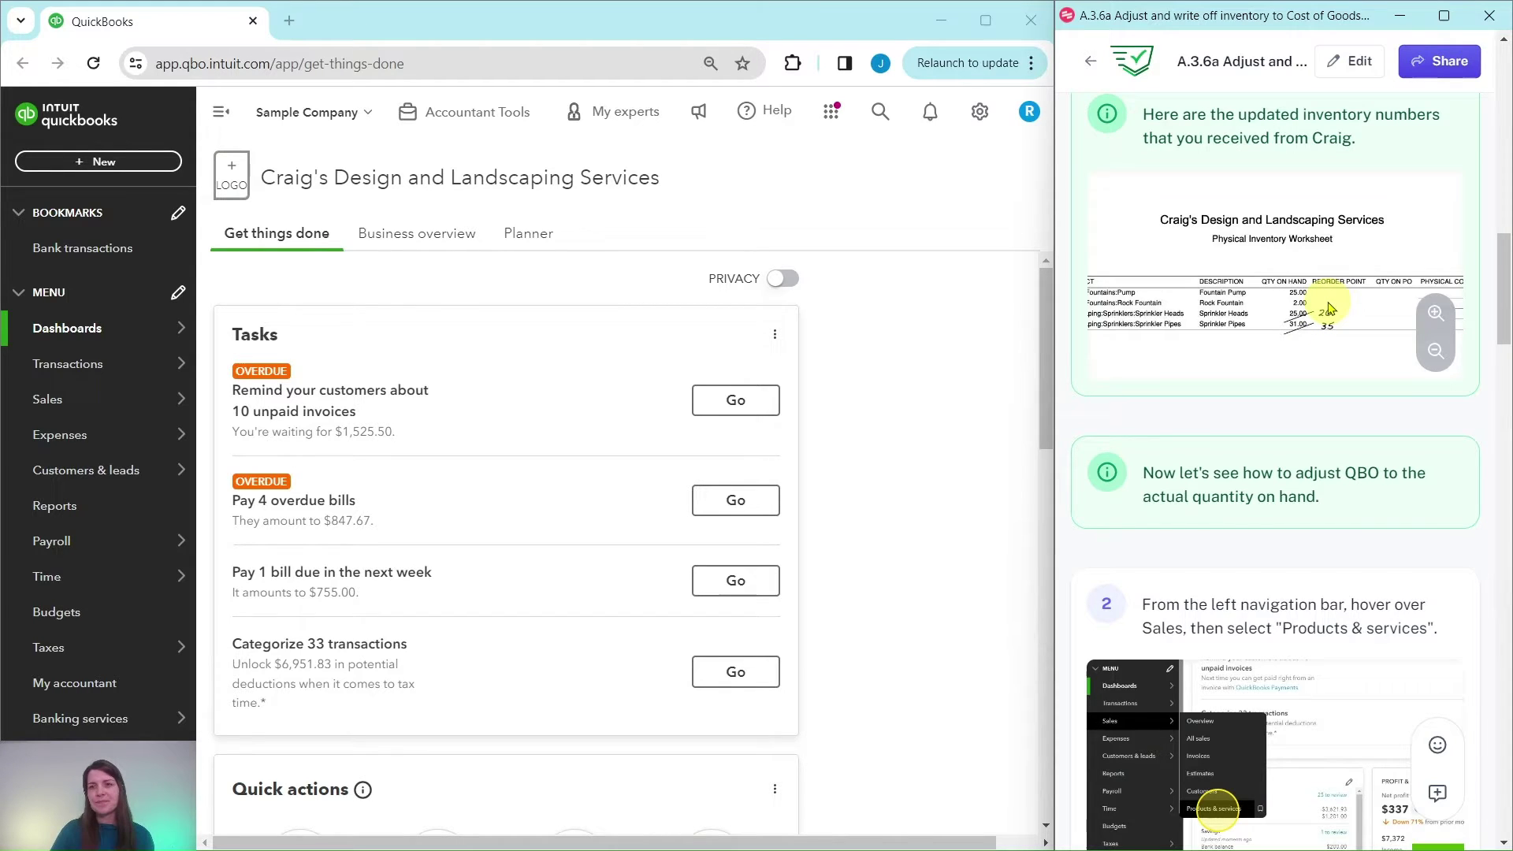
scroll(1330, 309, down, 2)
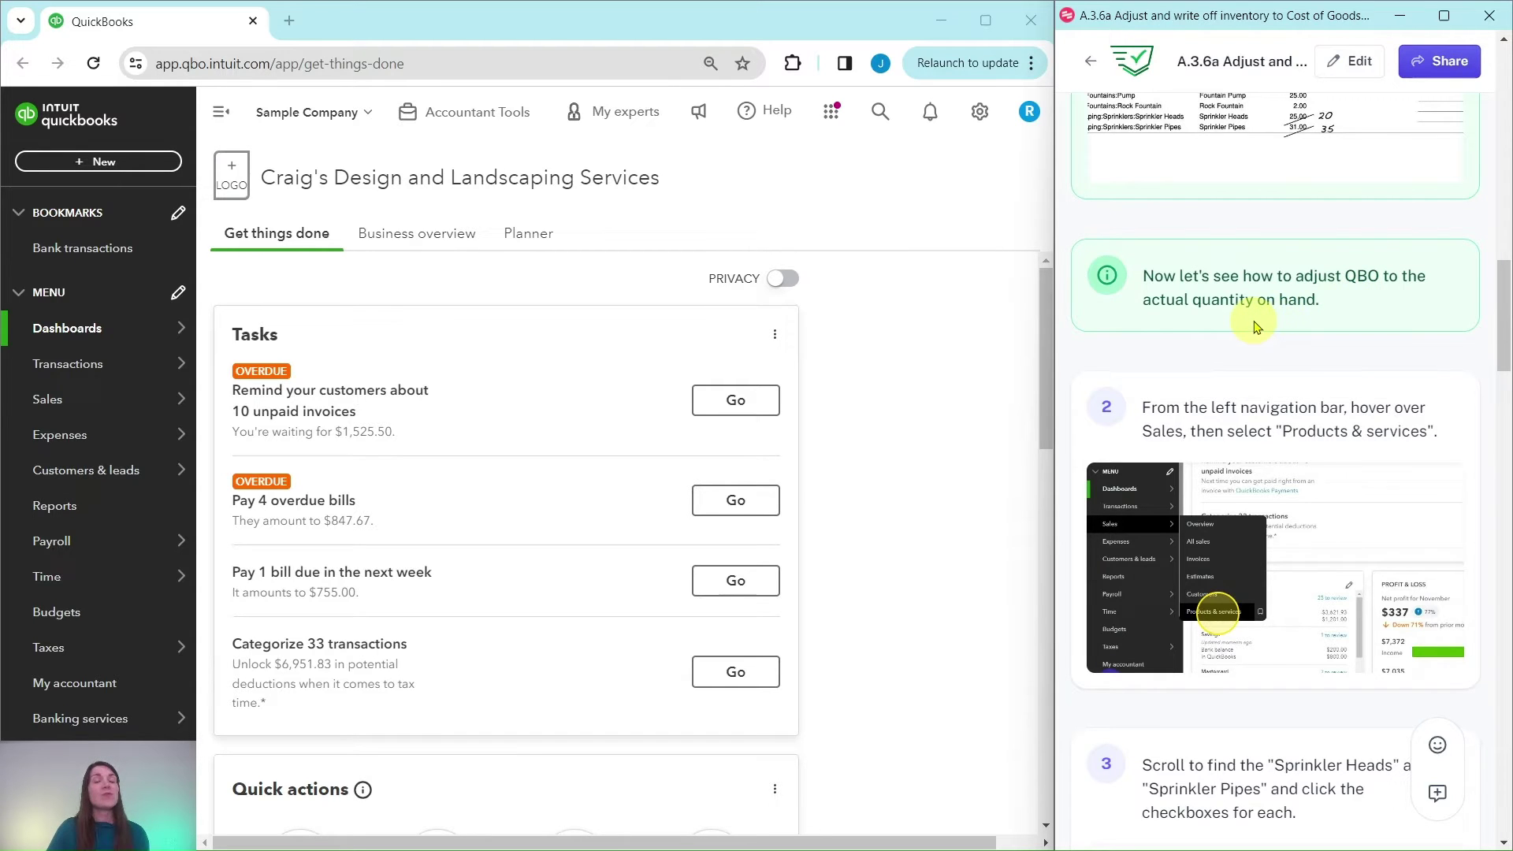
scroll(1256, 325, down, 3)
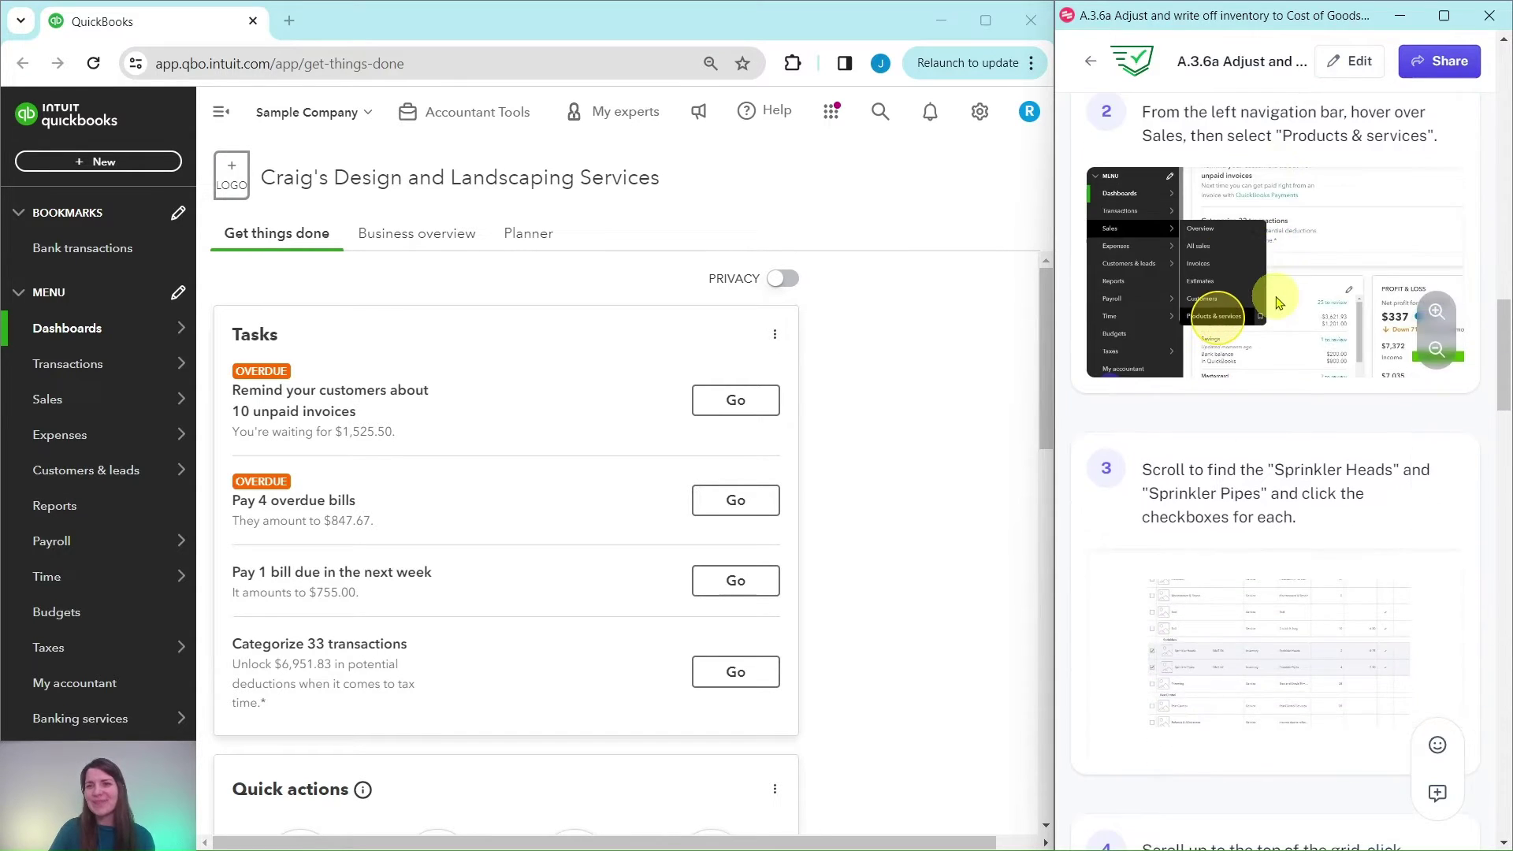
scroll(1284, 297, up, 1)
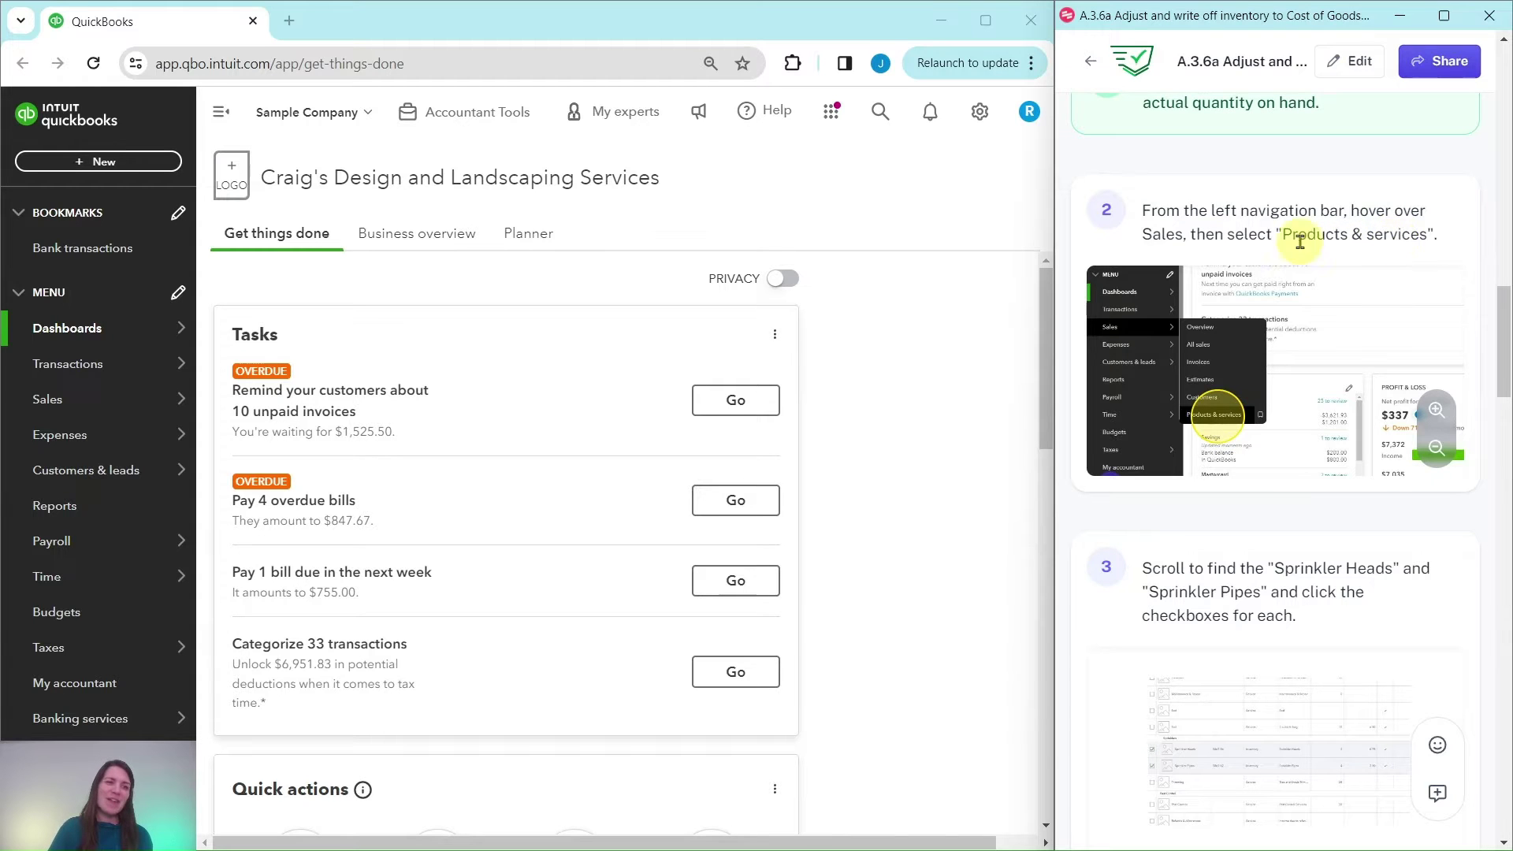
mouse_move(63, 369)
mouse_move(43, 410)
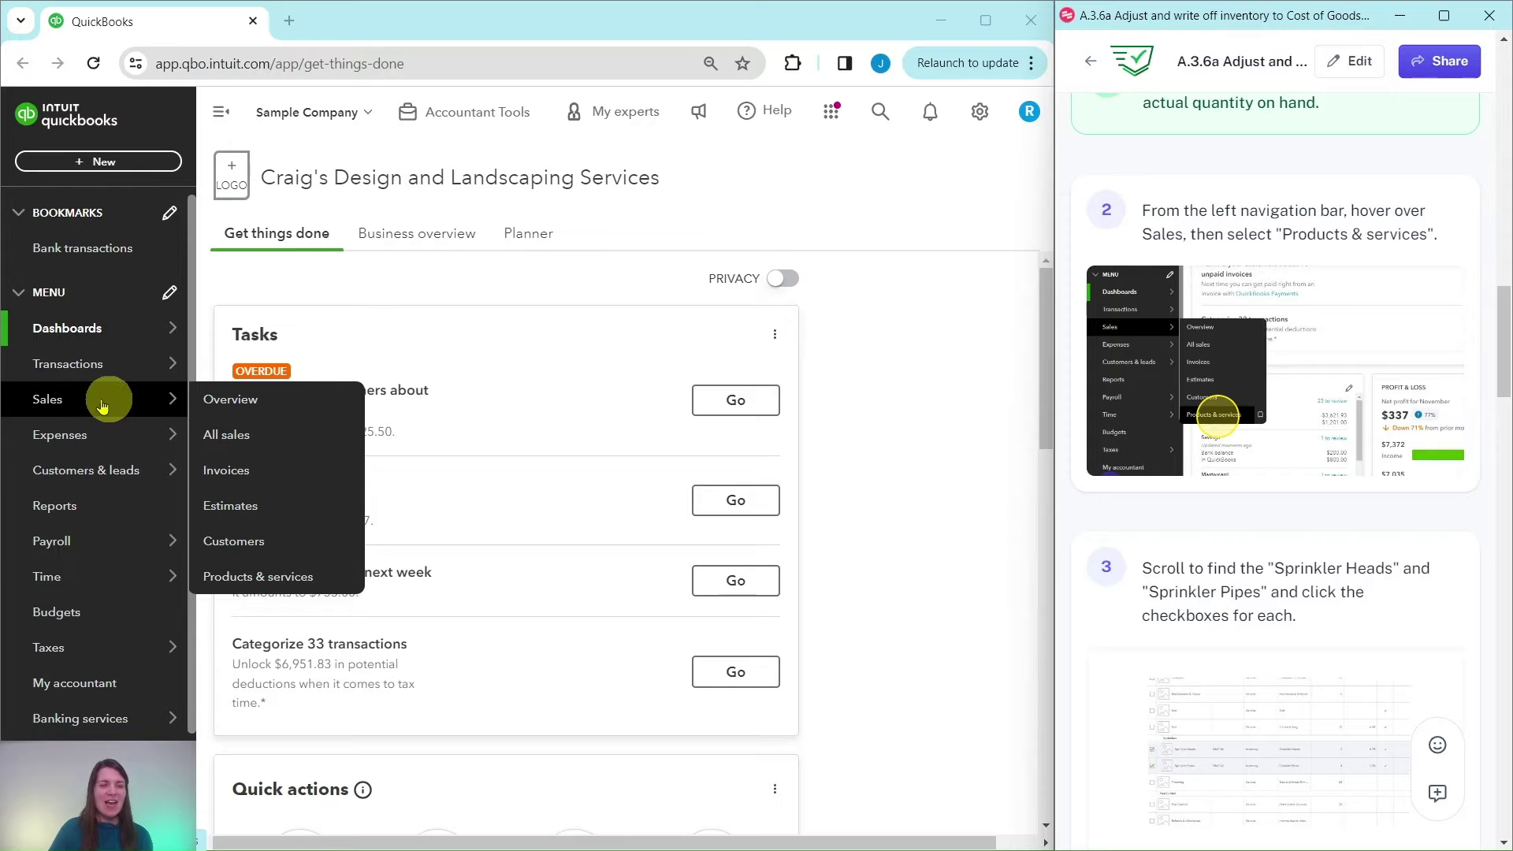
click(242, 579)
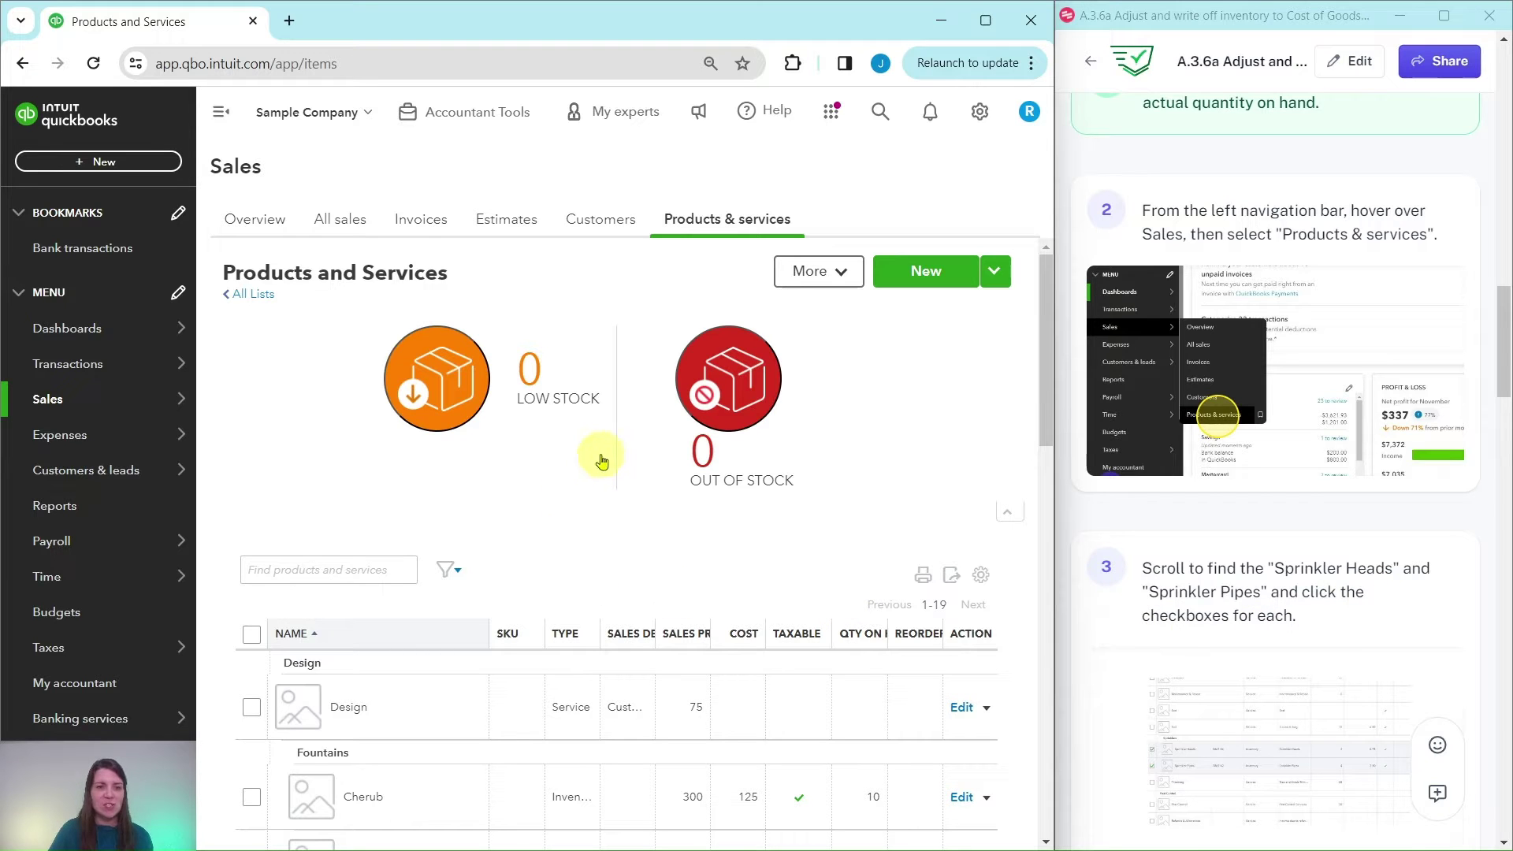
scroll(573, 459, down, 6)
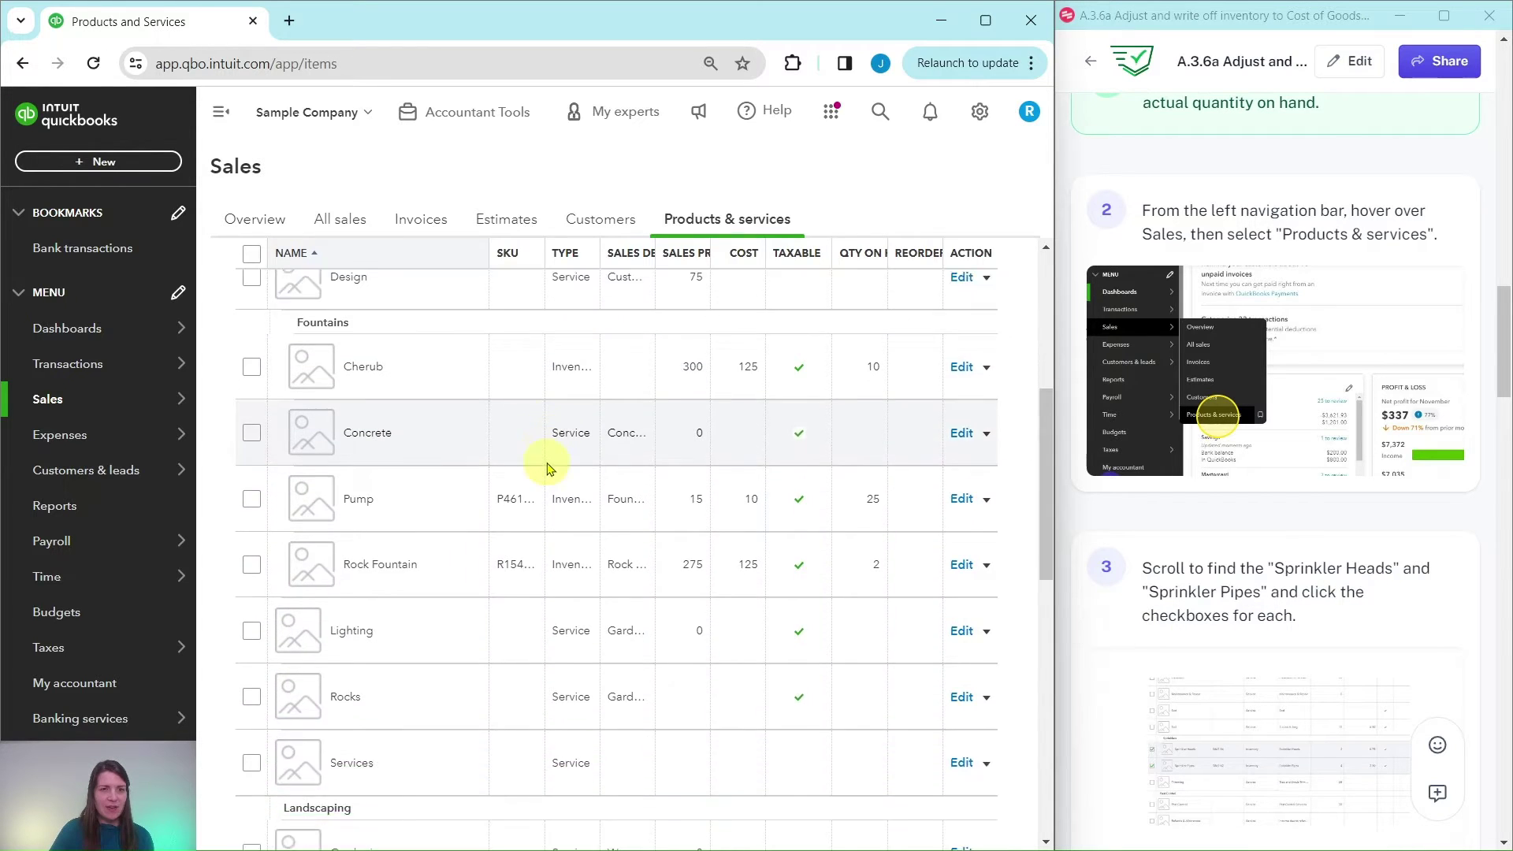
scroll(550, 468, down, 8)
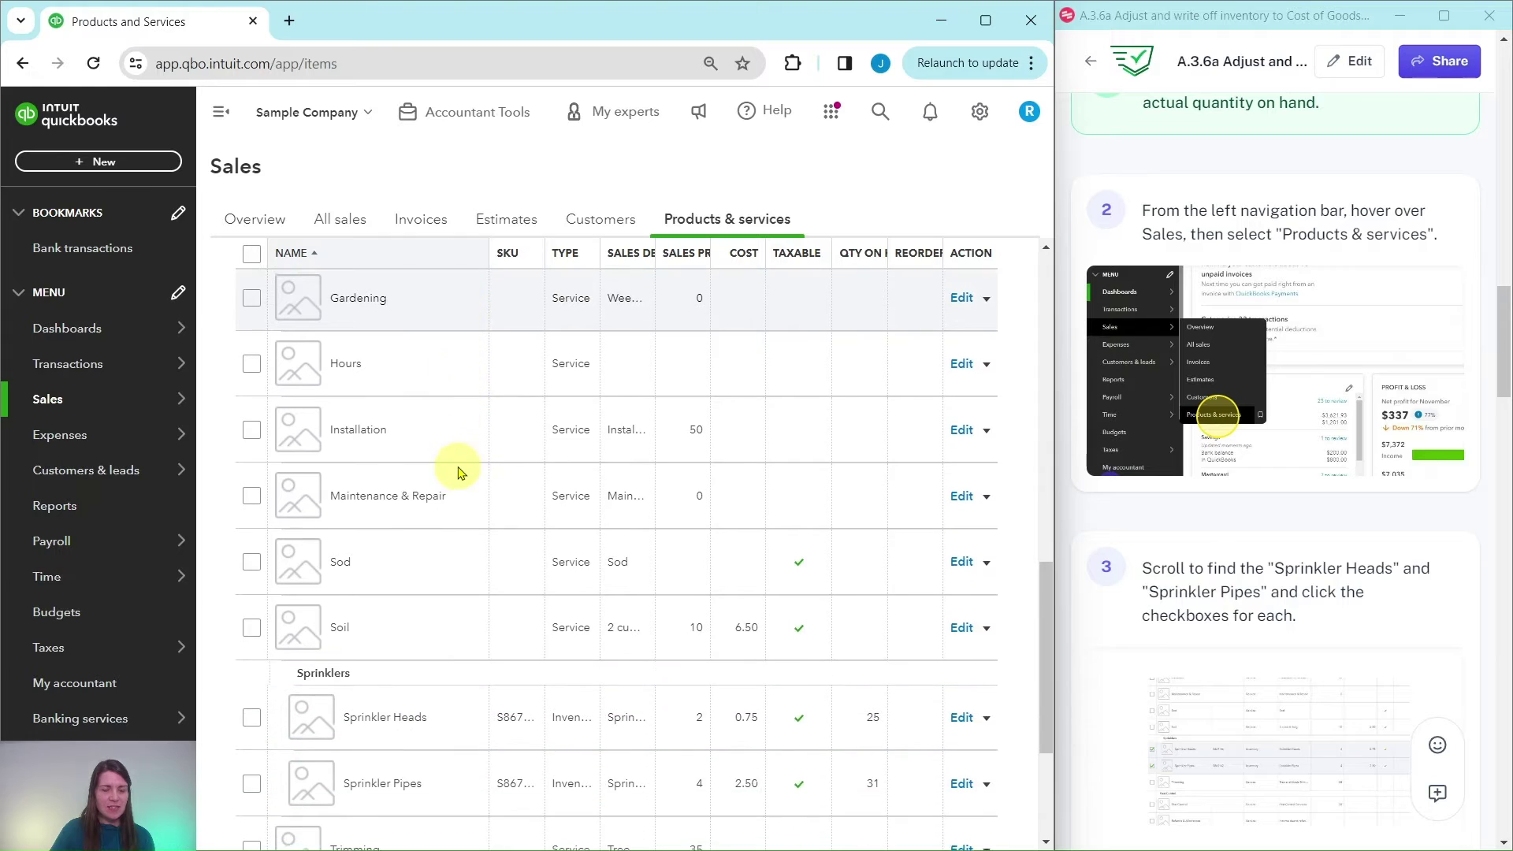
scroll(460, 472, down, 2)
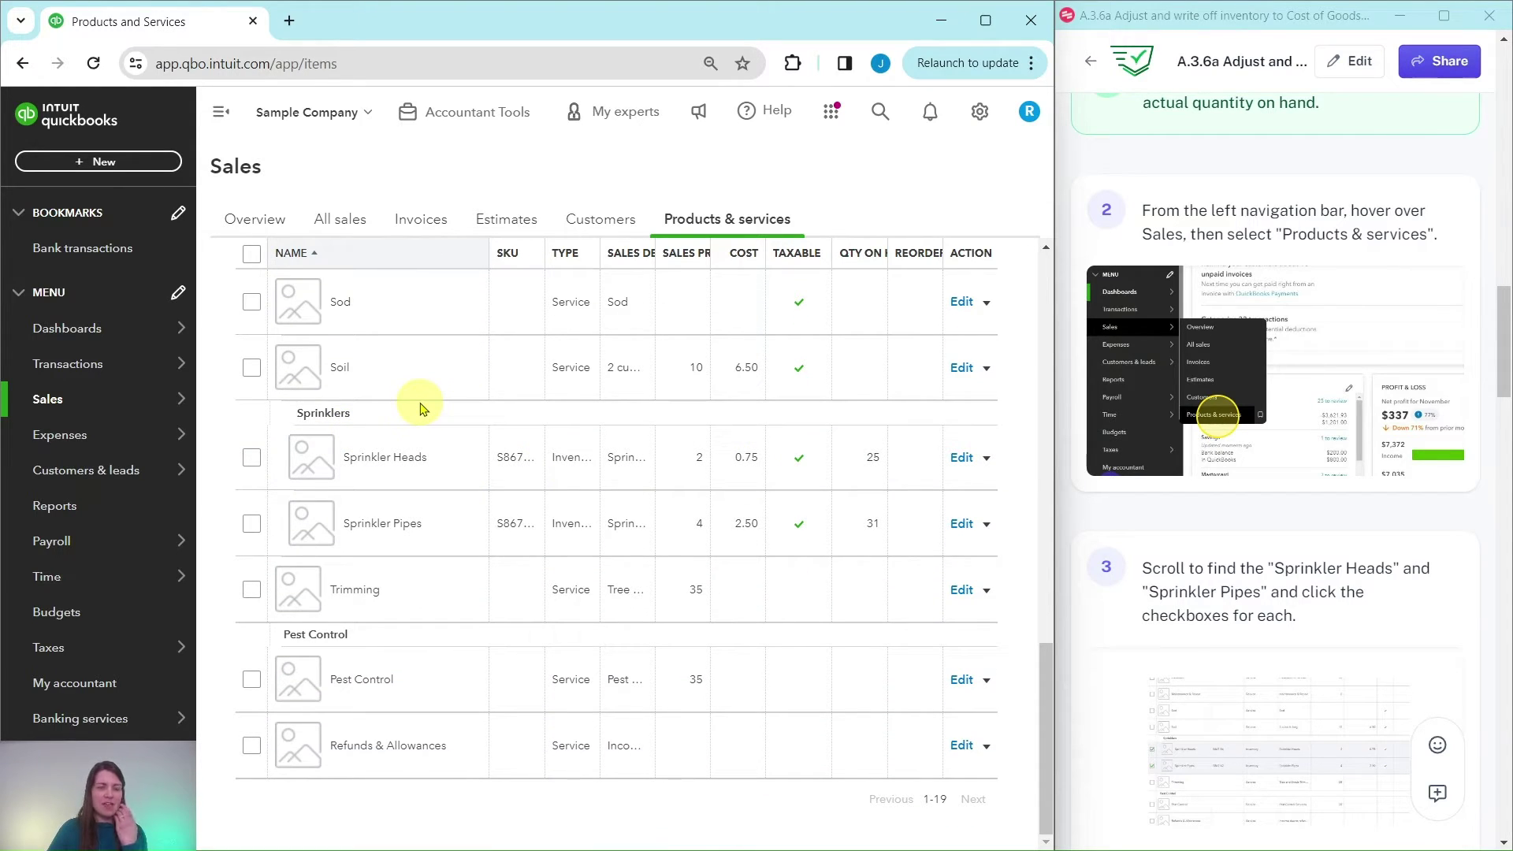
Select Sprinkler Heads and Sprinkler Pipes and run the Adjust quantity batch action on both
click(251, 459)
click(254, 527)
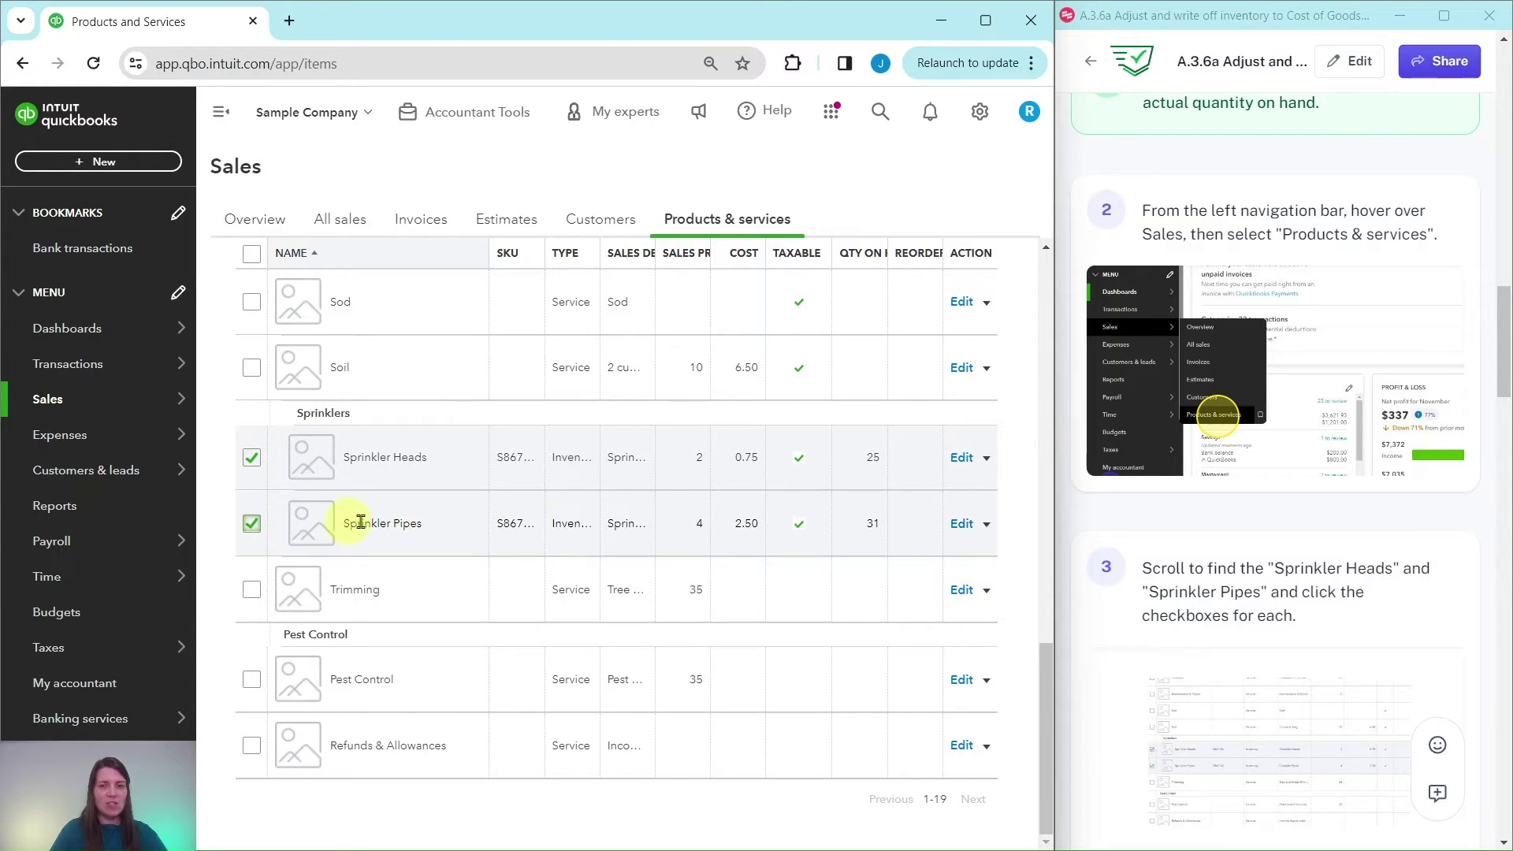
scroll(1259, 537, down, 7)
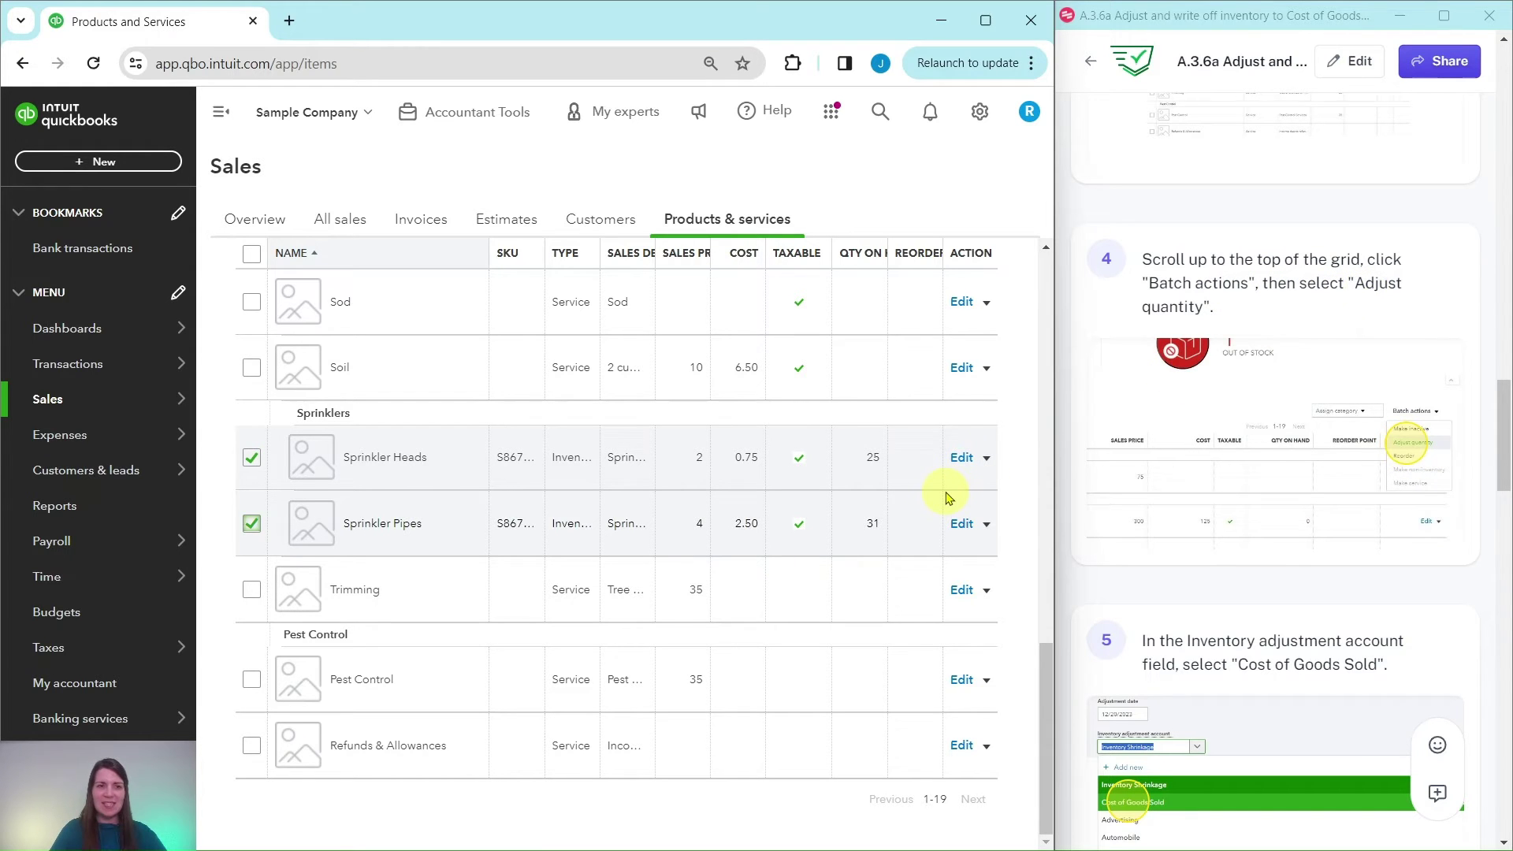
scroll(946, 496, up, 10)
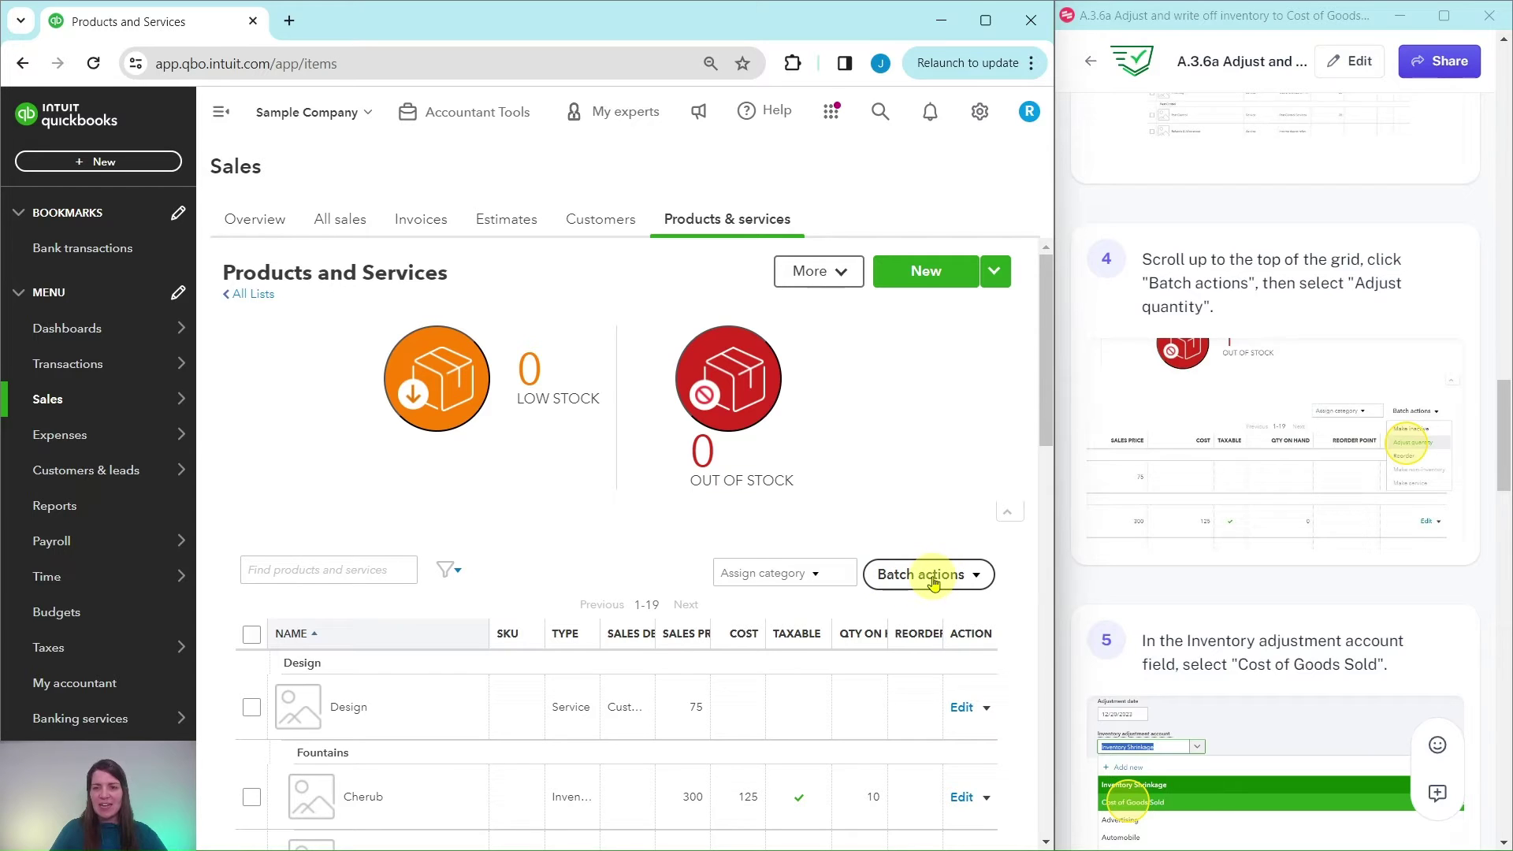
click(975, 583)
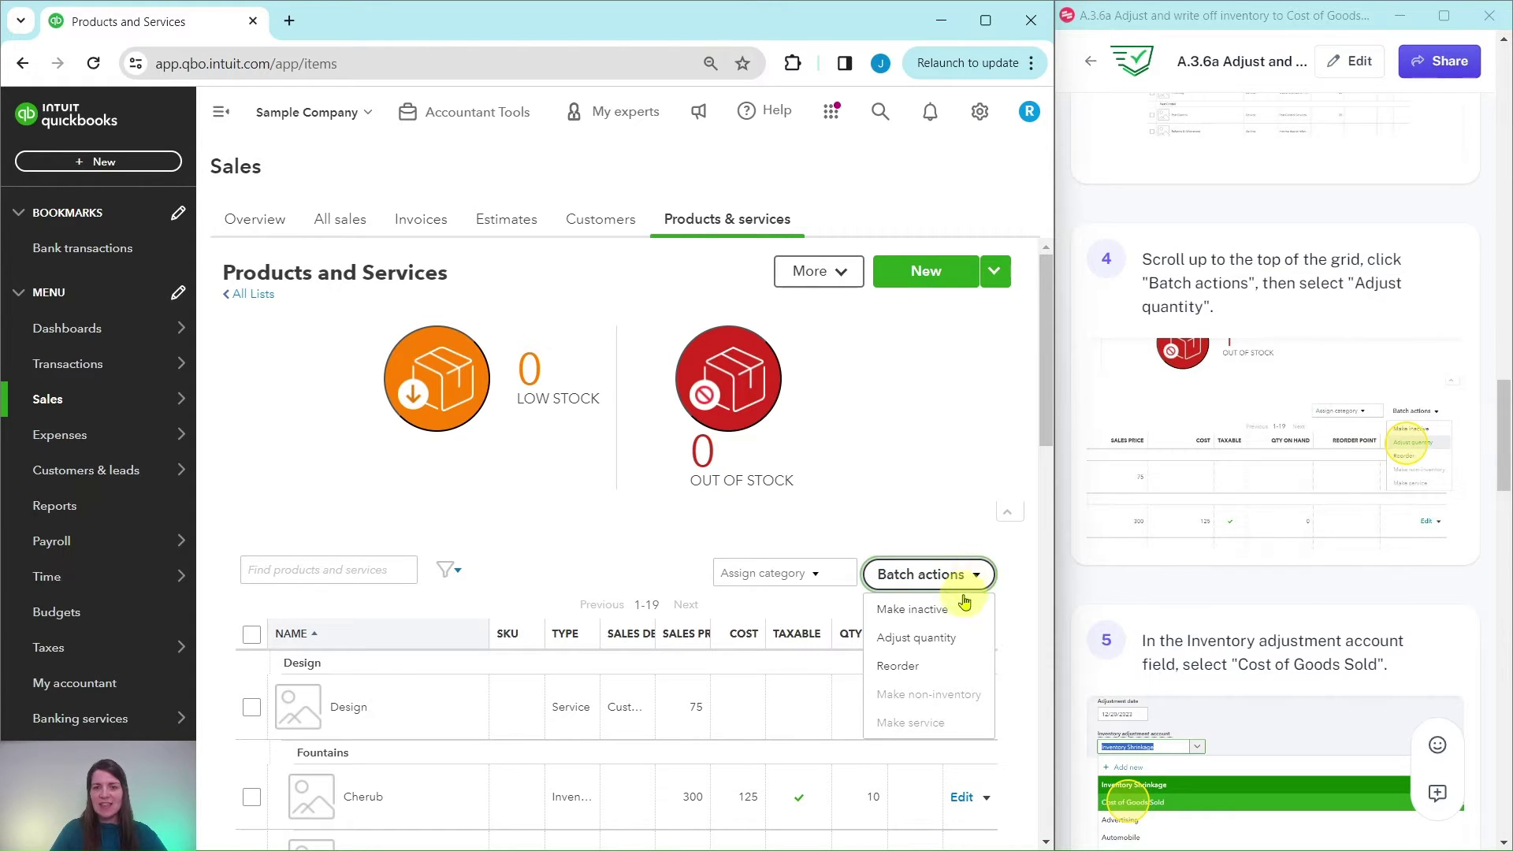
click(912, 640)
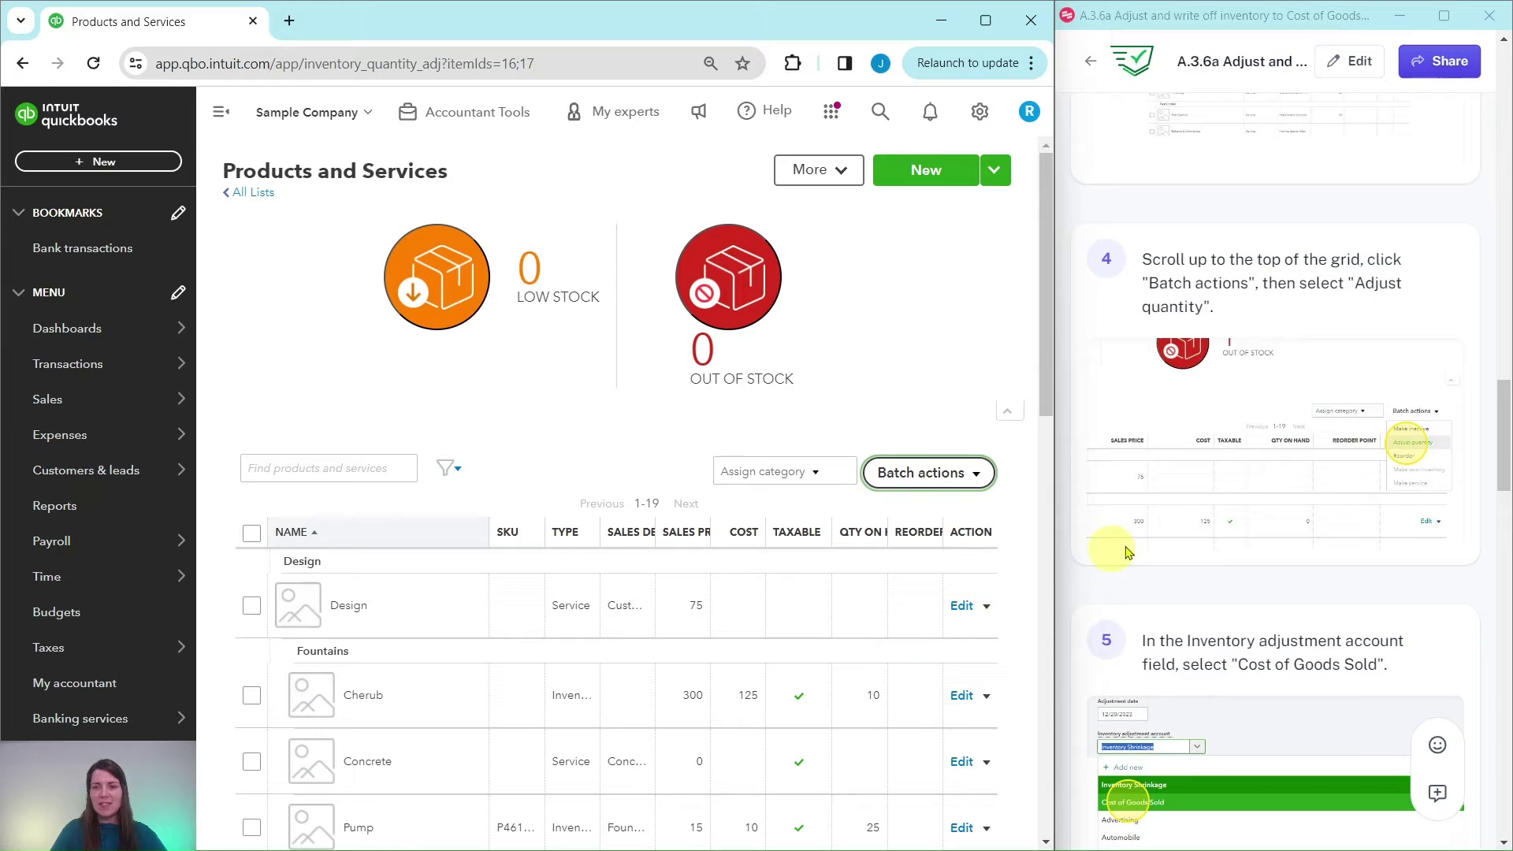
Change Adjustment #2's inventory adjustment account from Inventory Shrinkage to Cost of Goods Sold
scroll(1212, 493, down, 6)
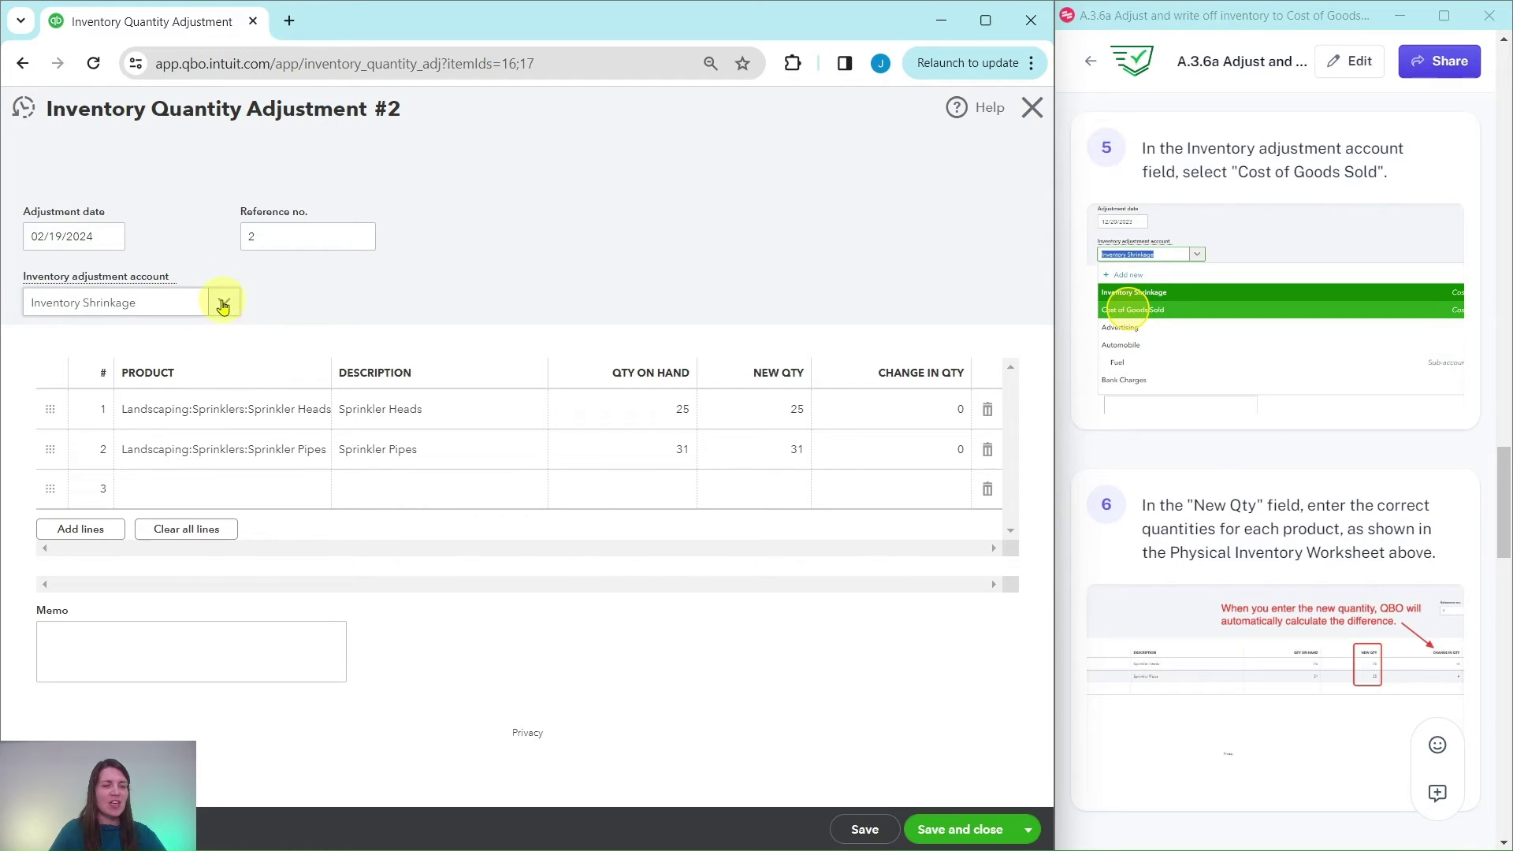
click(223, 304)
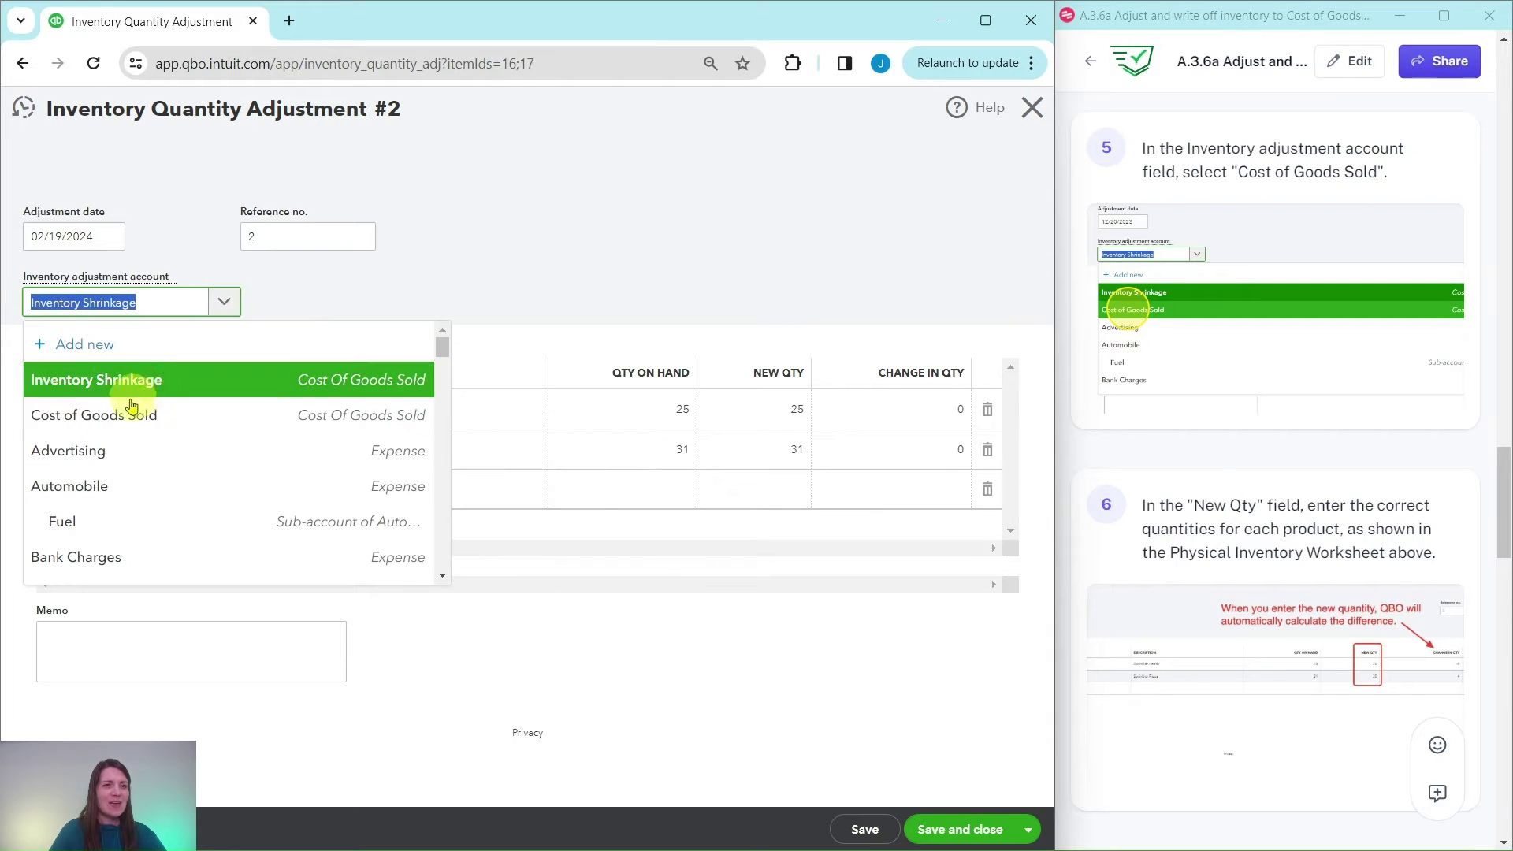
click(99, 417)
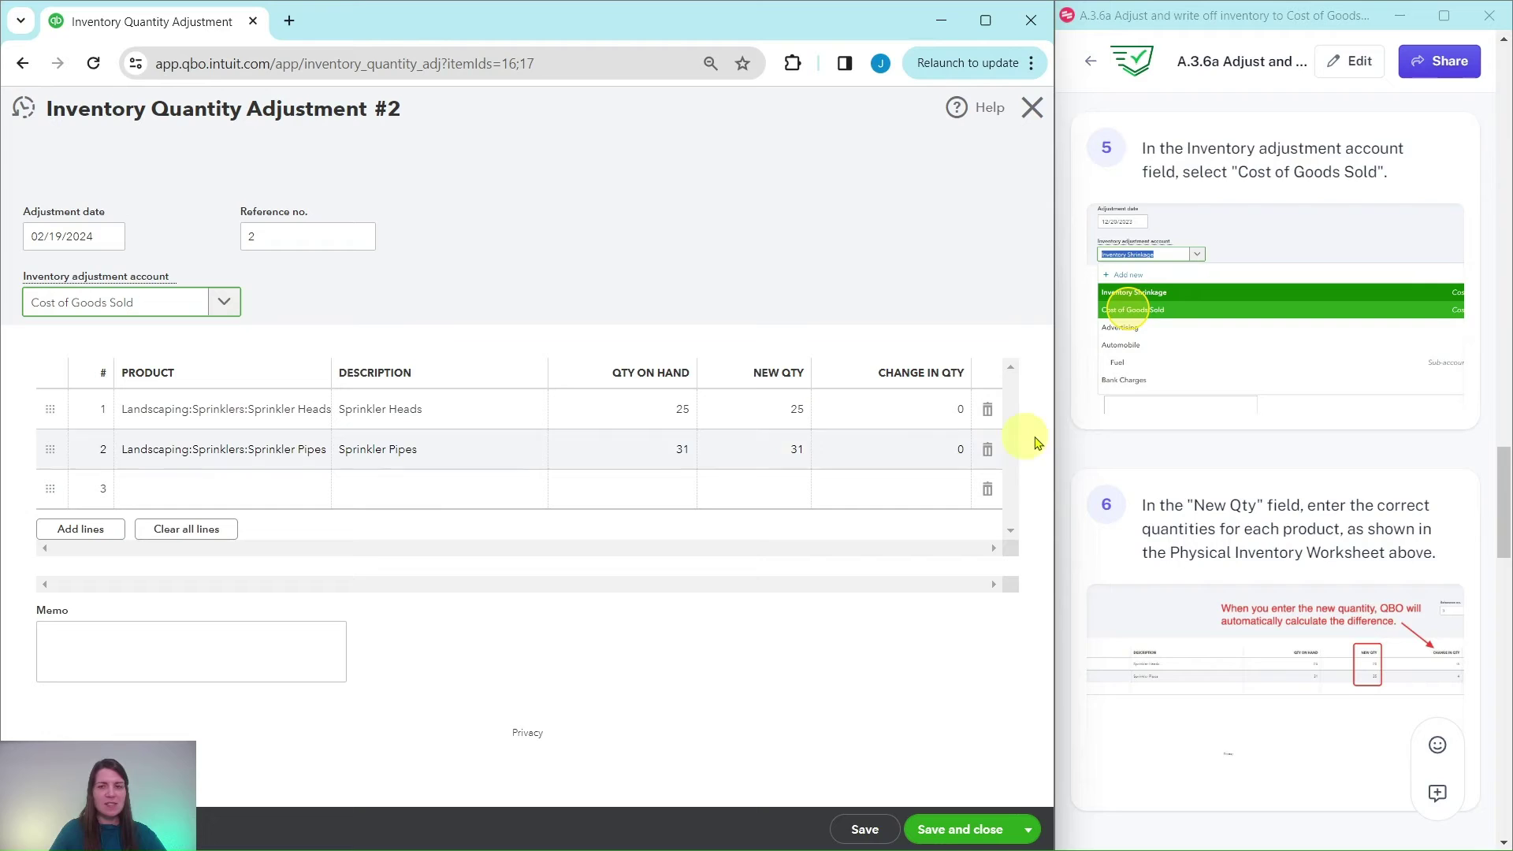
scroll(1098, 530, down, 3)
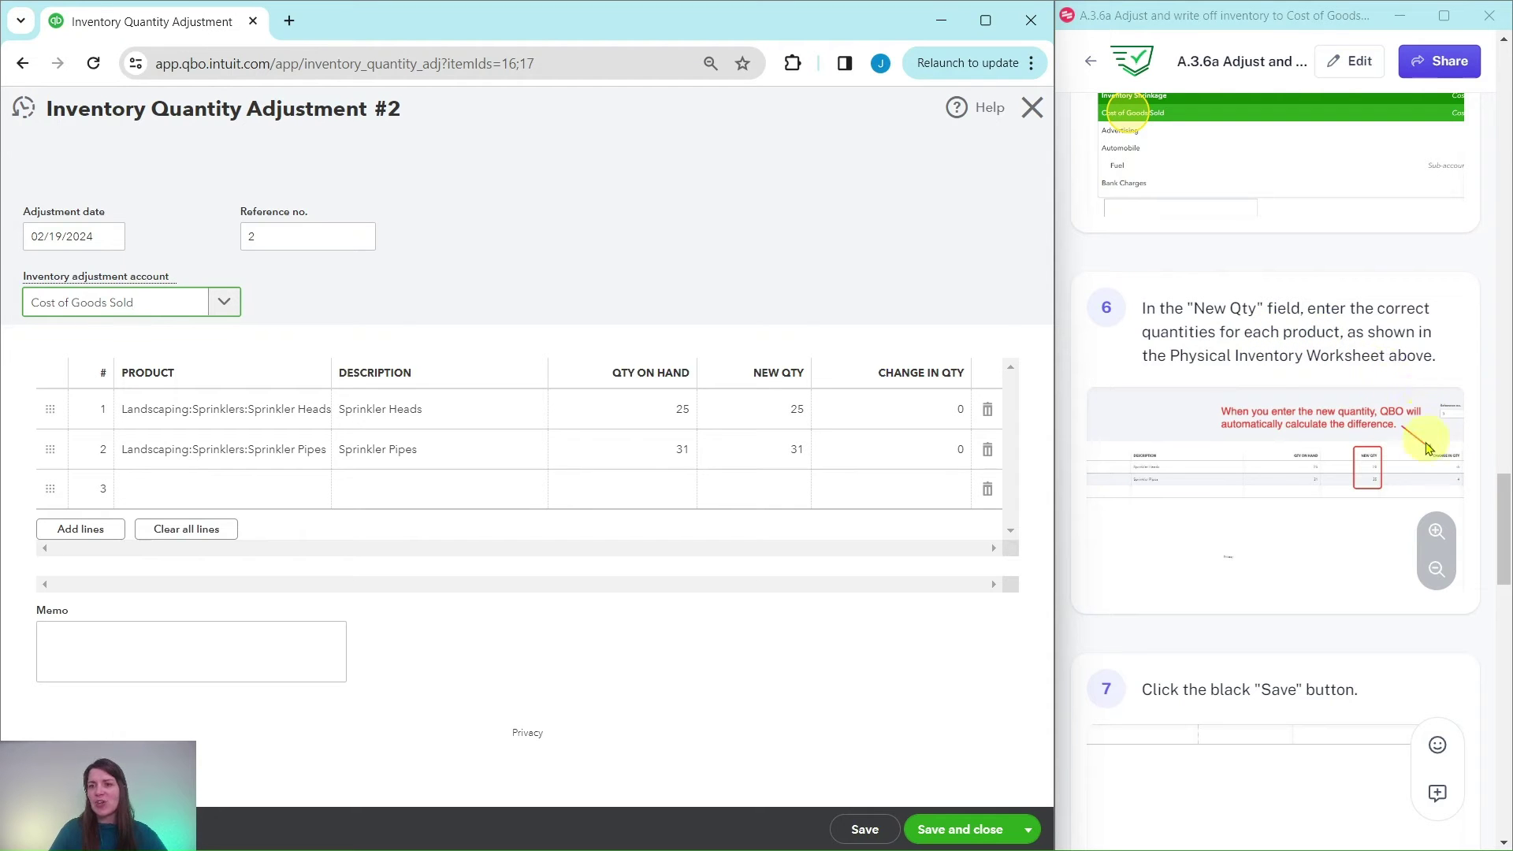
Enter new quantity 20 for Sprinkler Heads (−5) and 35 for Sprinkler Pipes (+4)
click(1505, 537)
drag(1505, 538, 1495, 306)
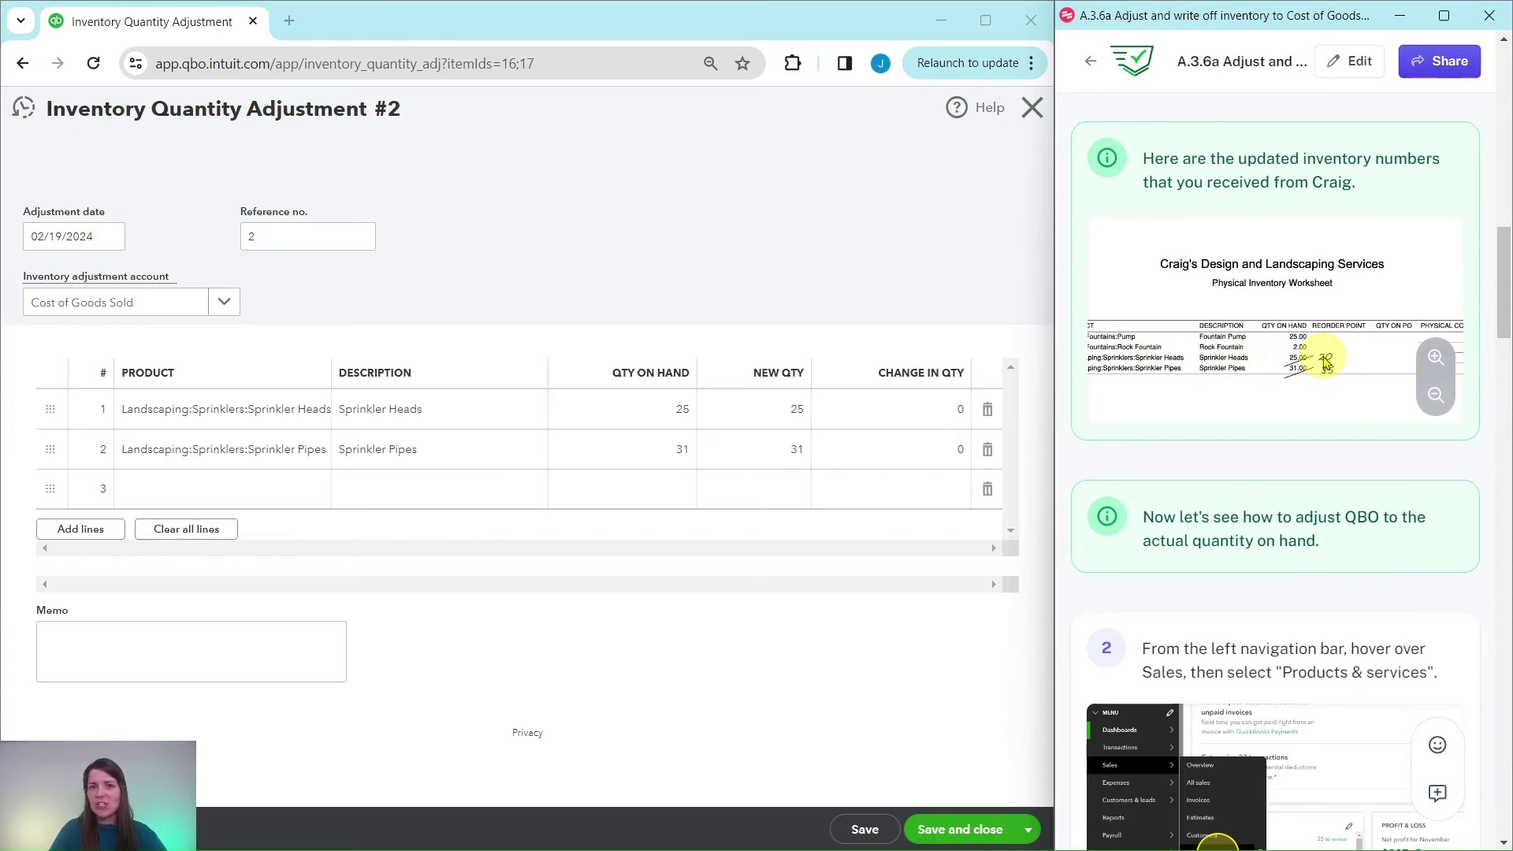
click(796, 409)
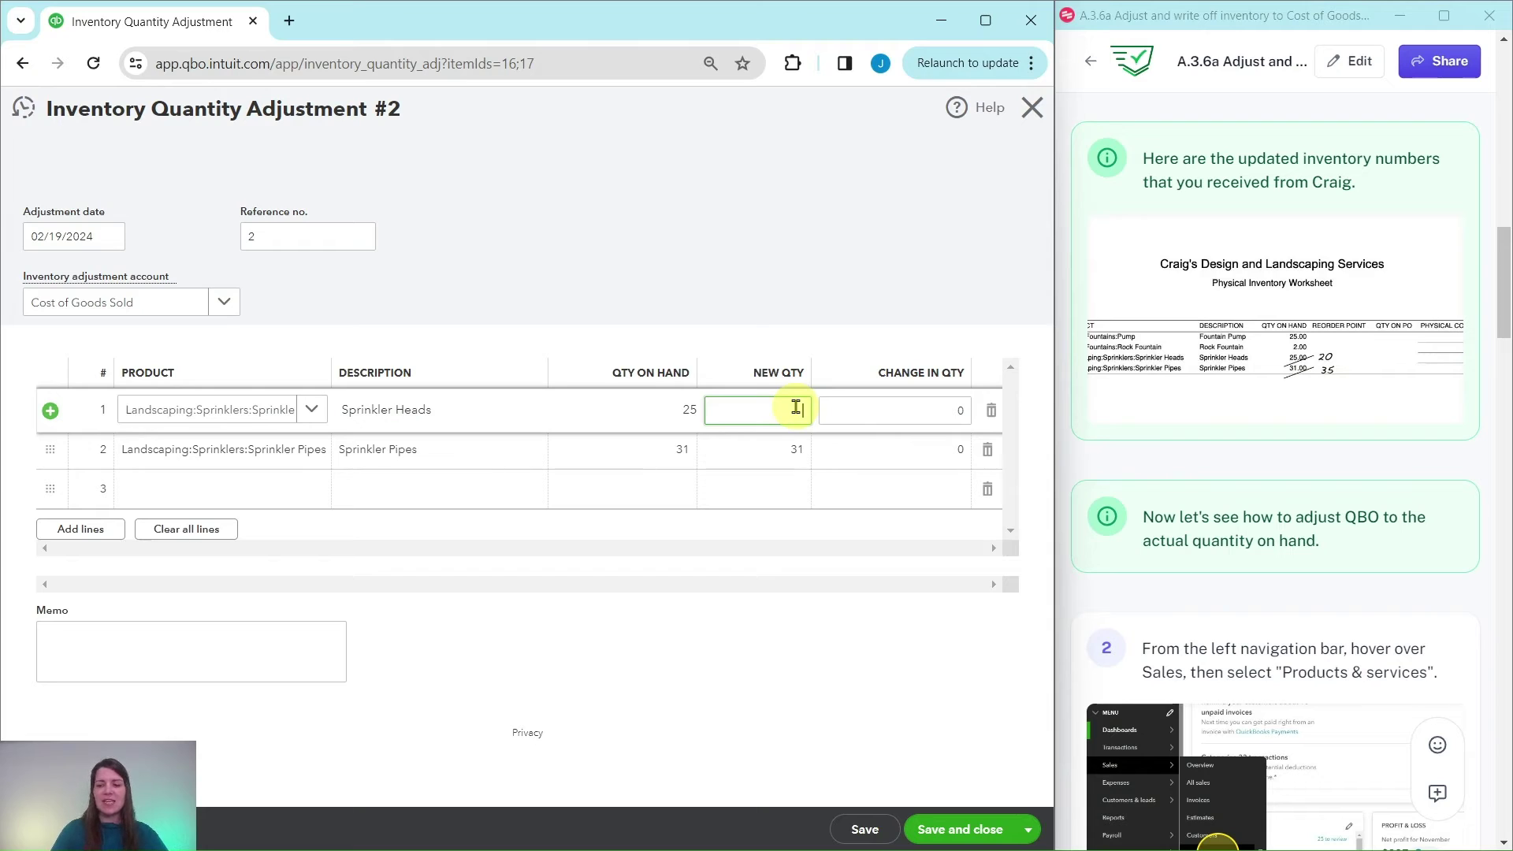
text(20)
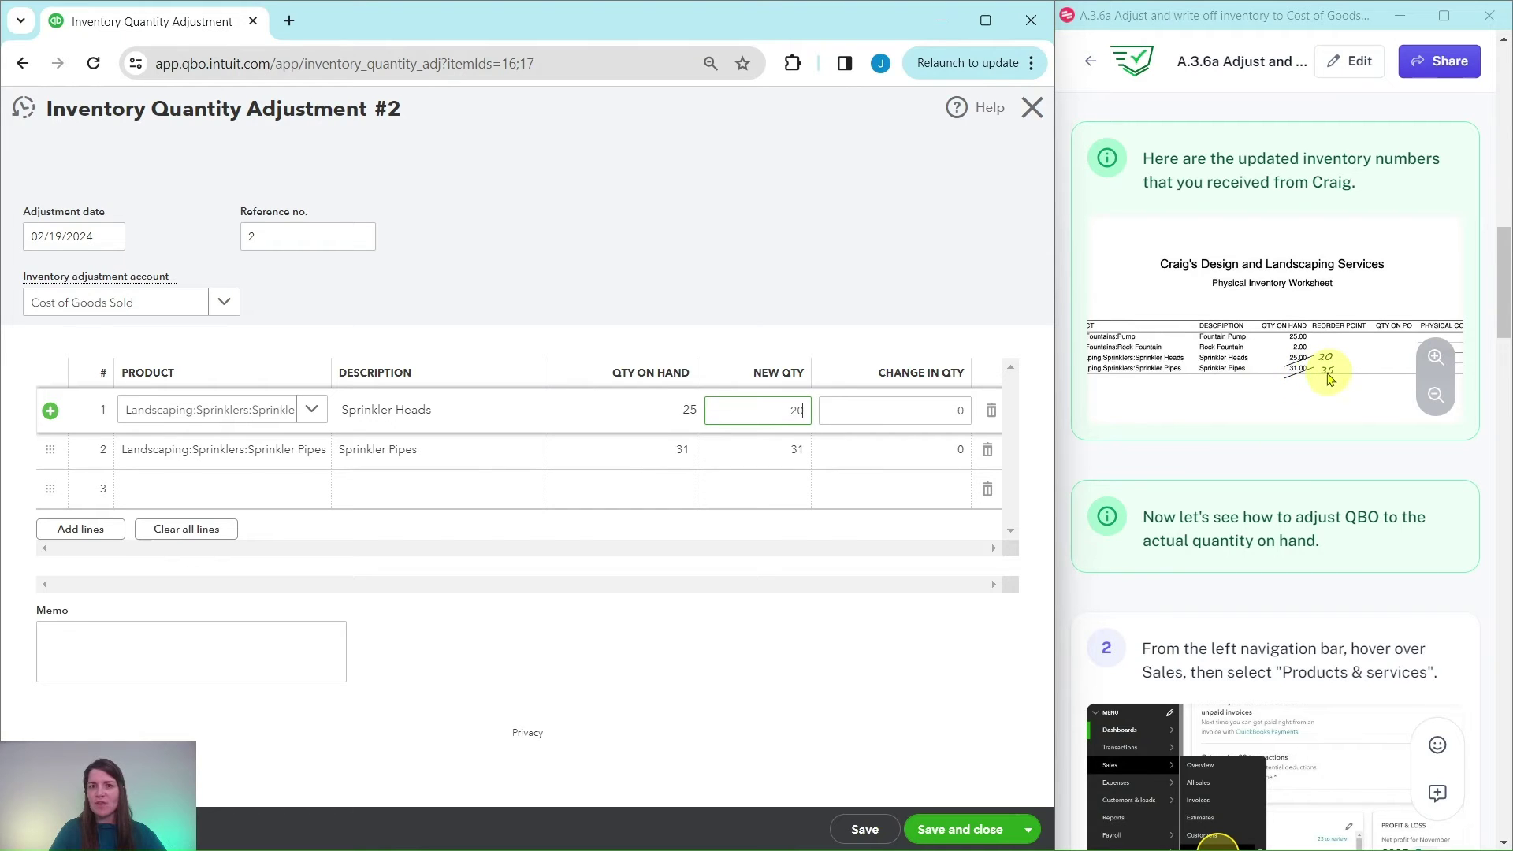
click(787, 456)
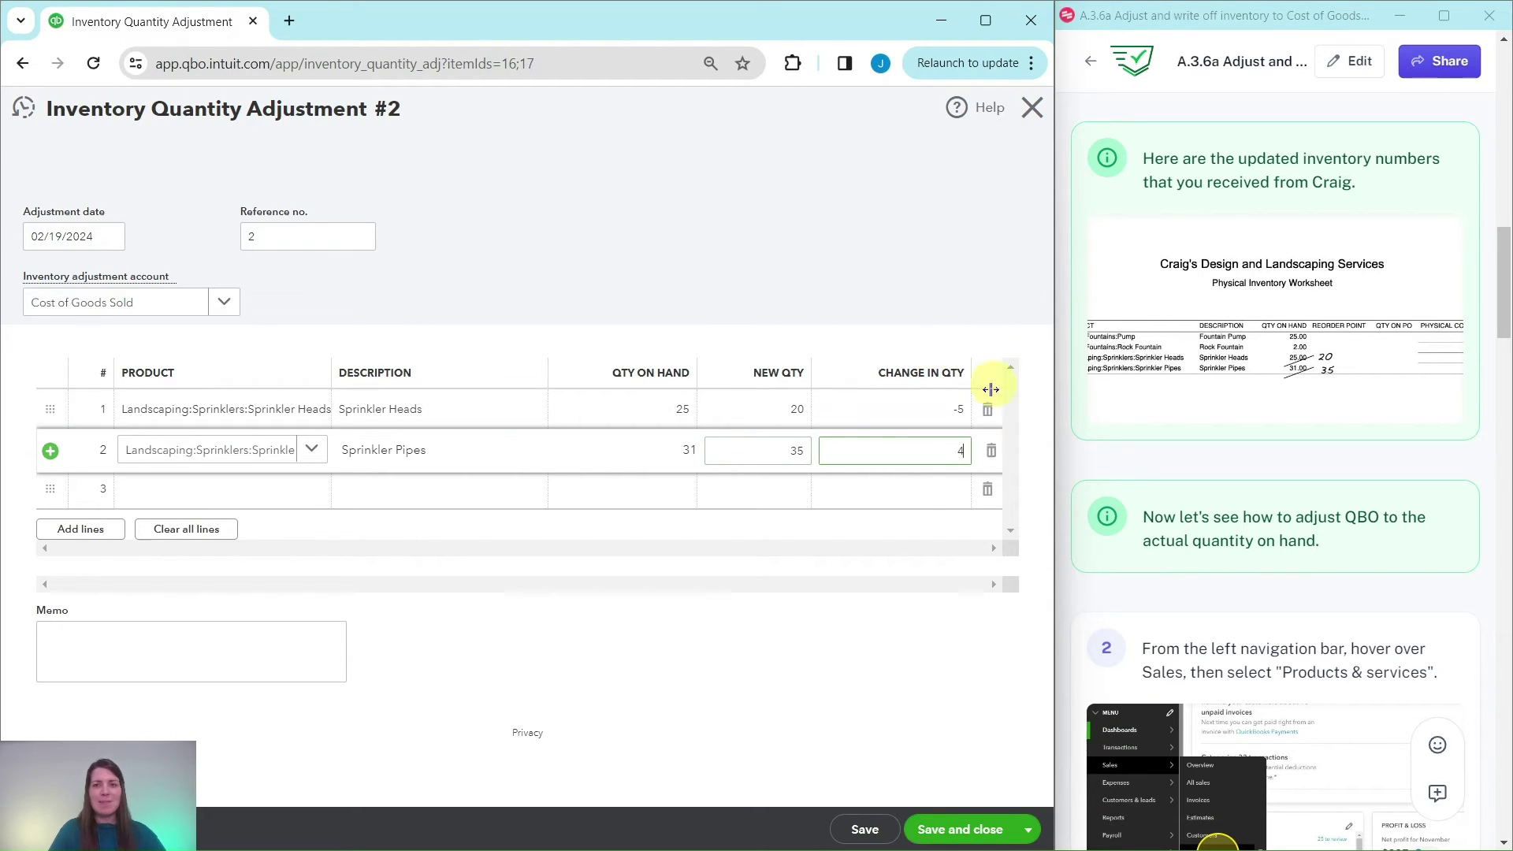
click(919, 445)
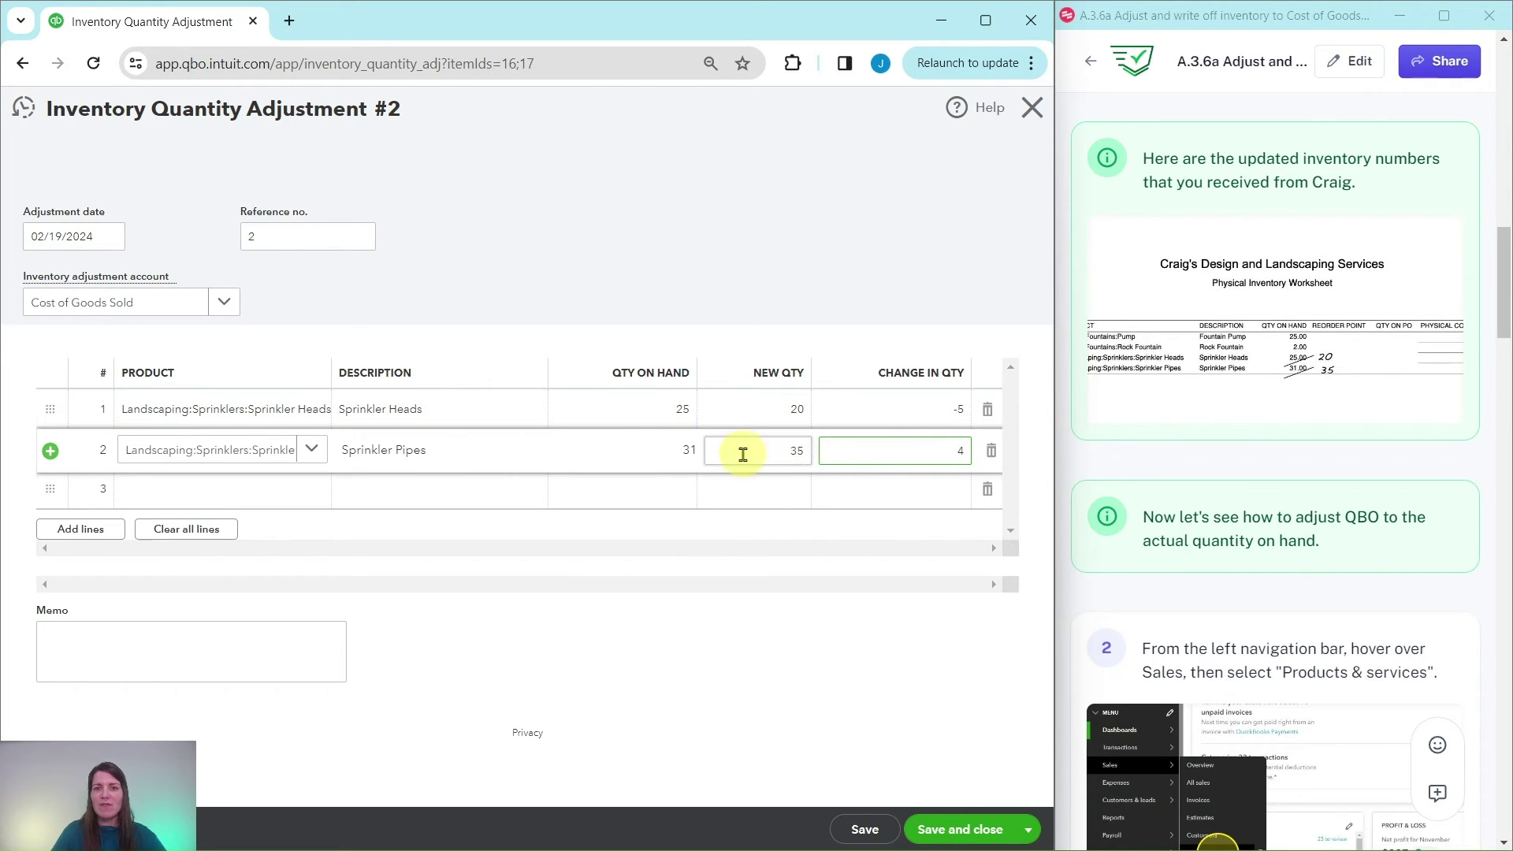
scroll(1170, 470, down, 5)
scroll(1170, 471, down, 12)
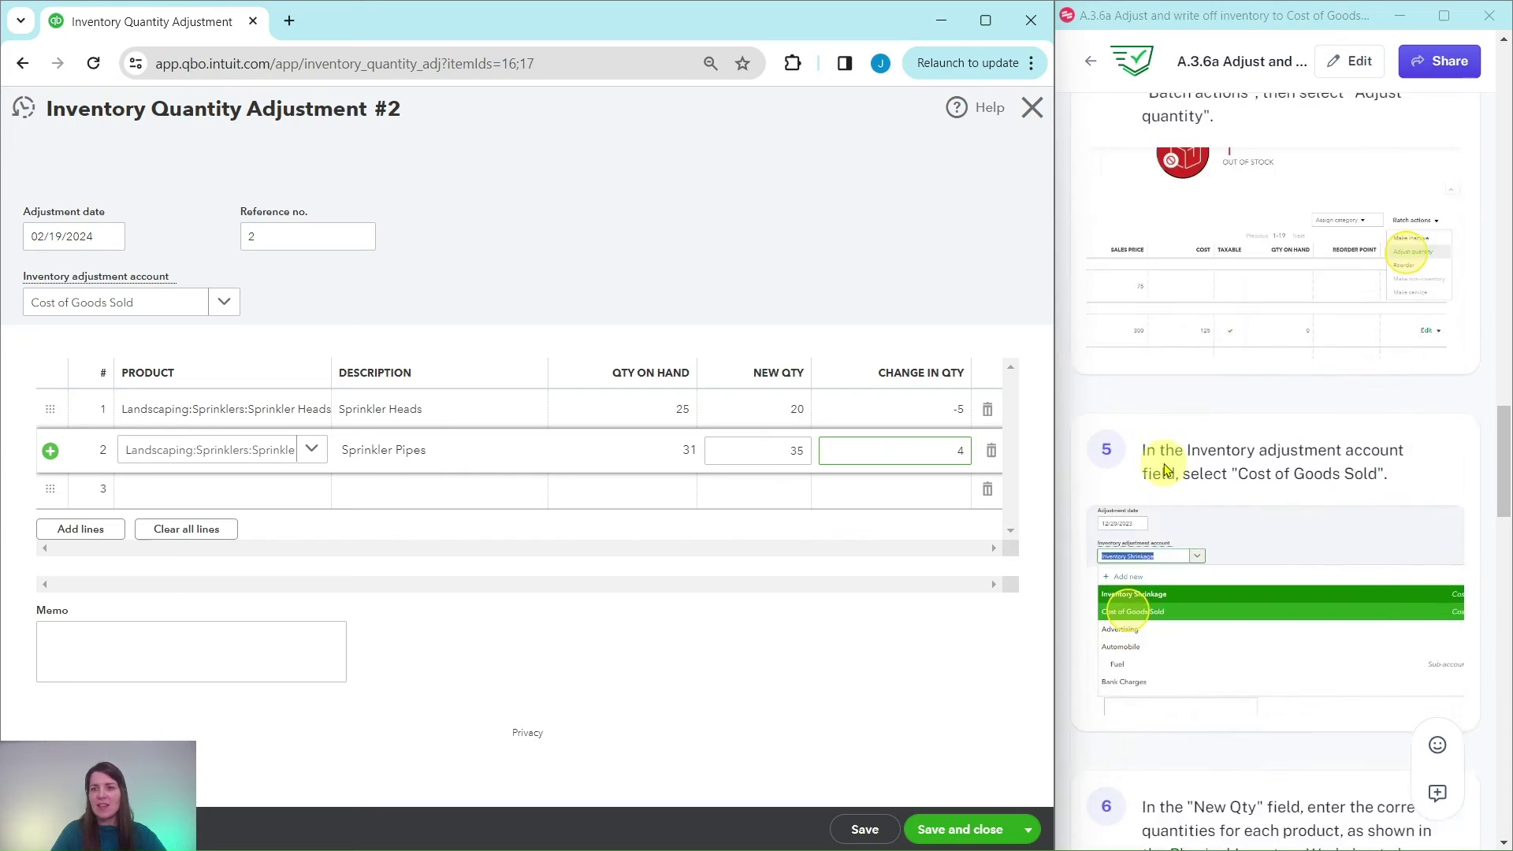
scroll(1159, 471, down, 8)
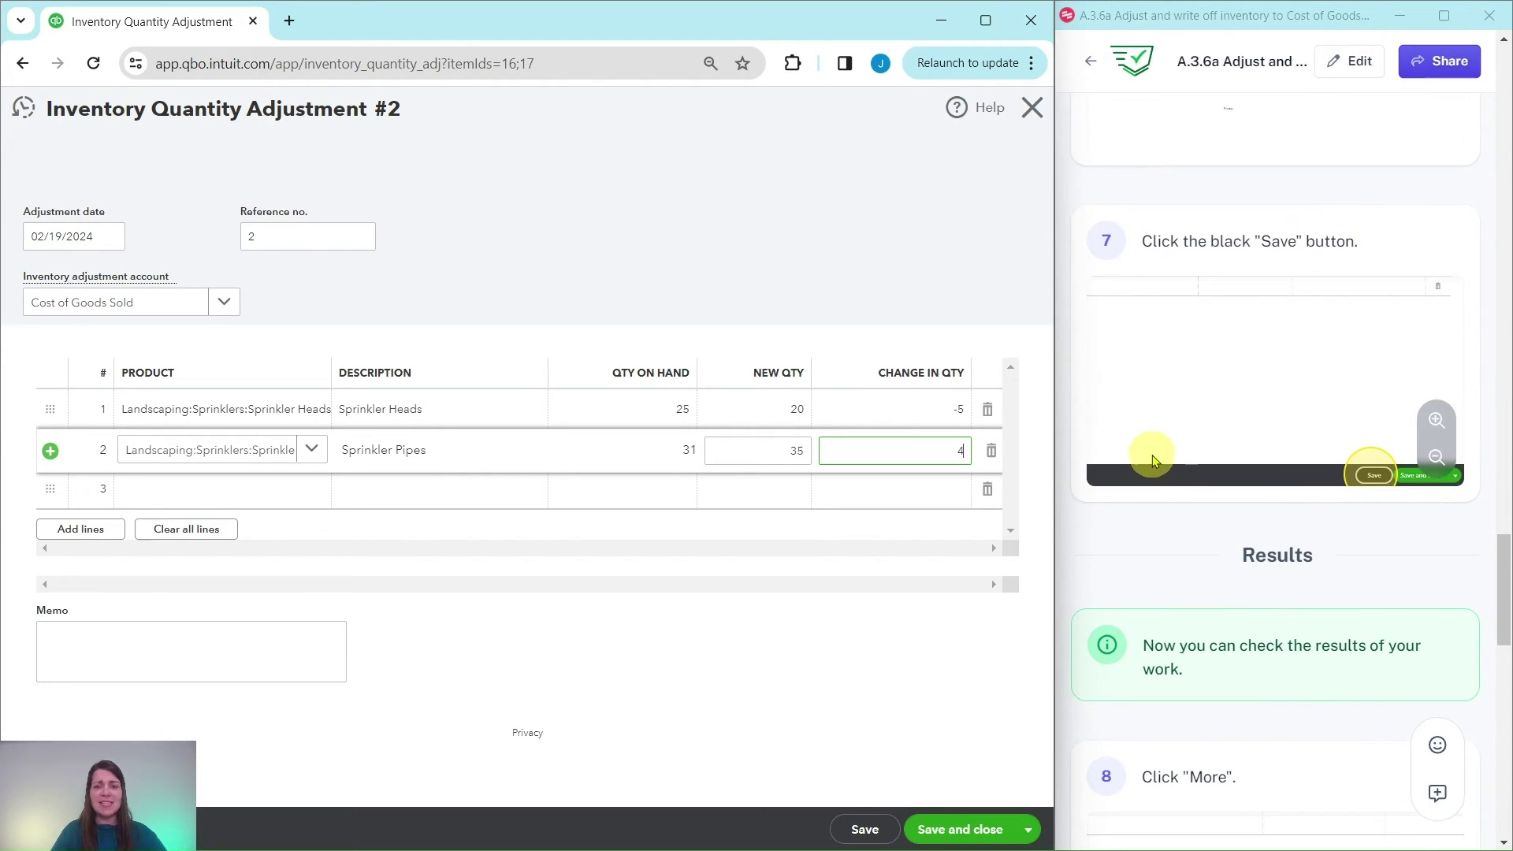
Save Inventory Quantity Adjustment #2 and open its More actions menu
click(863, 831)
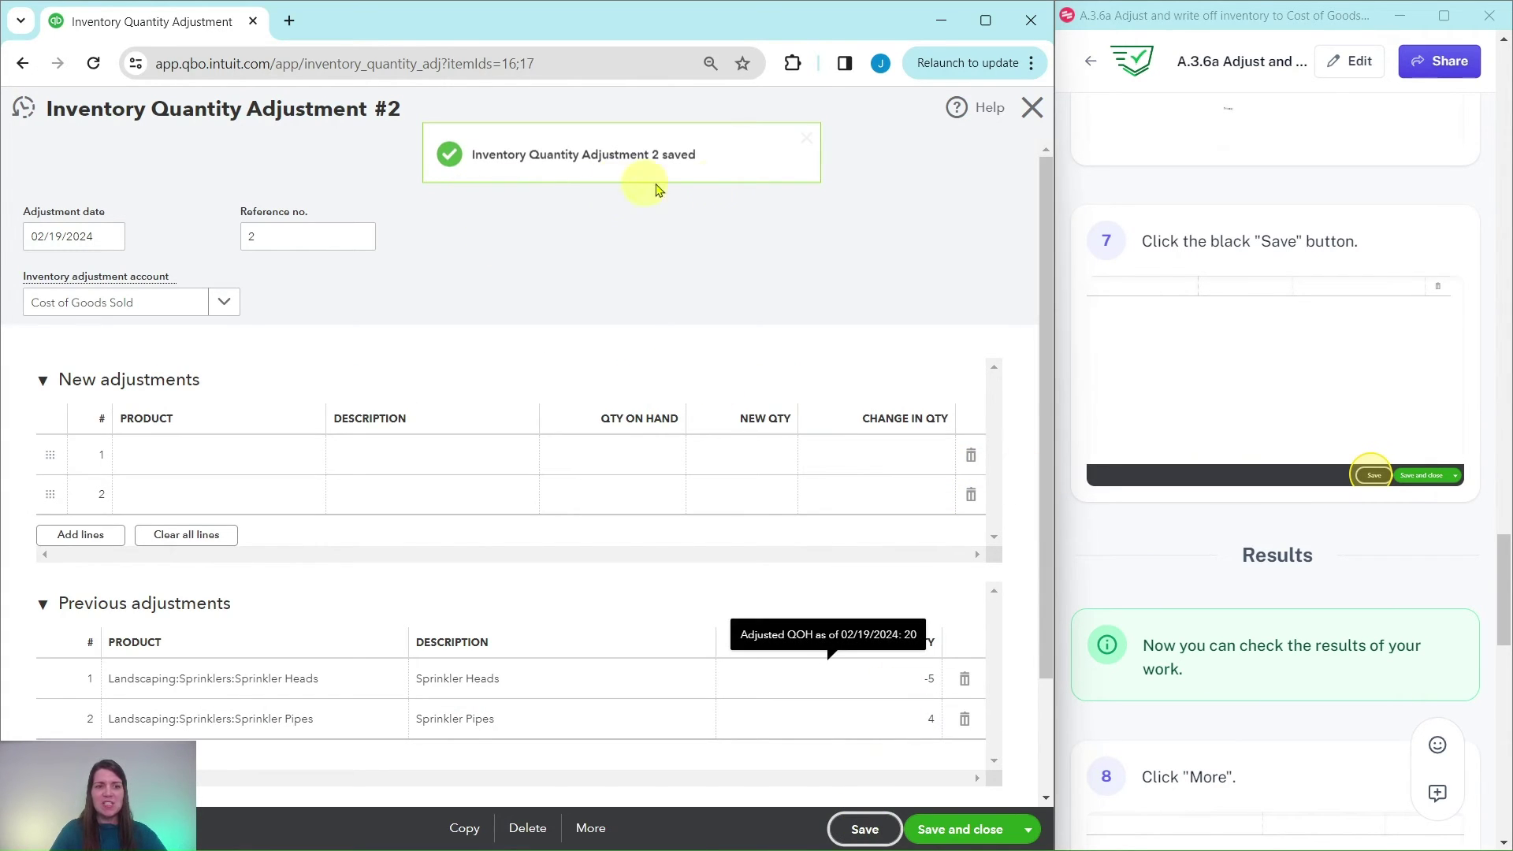
scroll(1159, 415, down, 6)
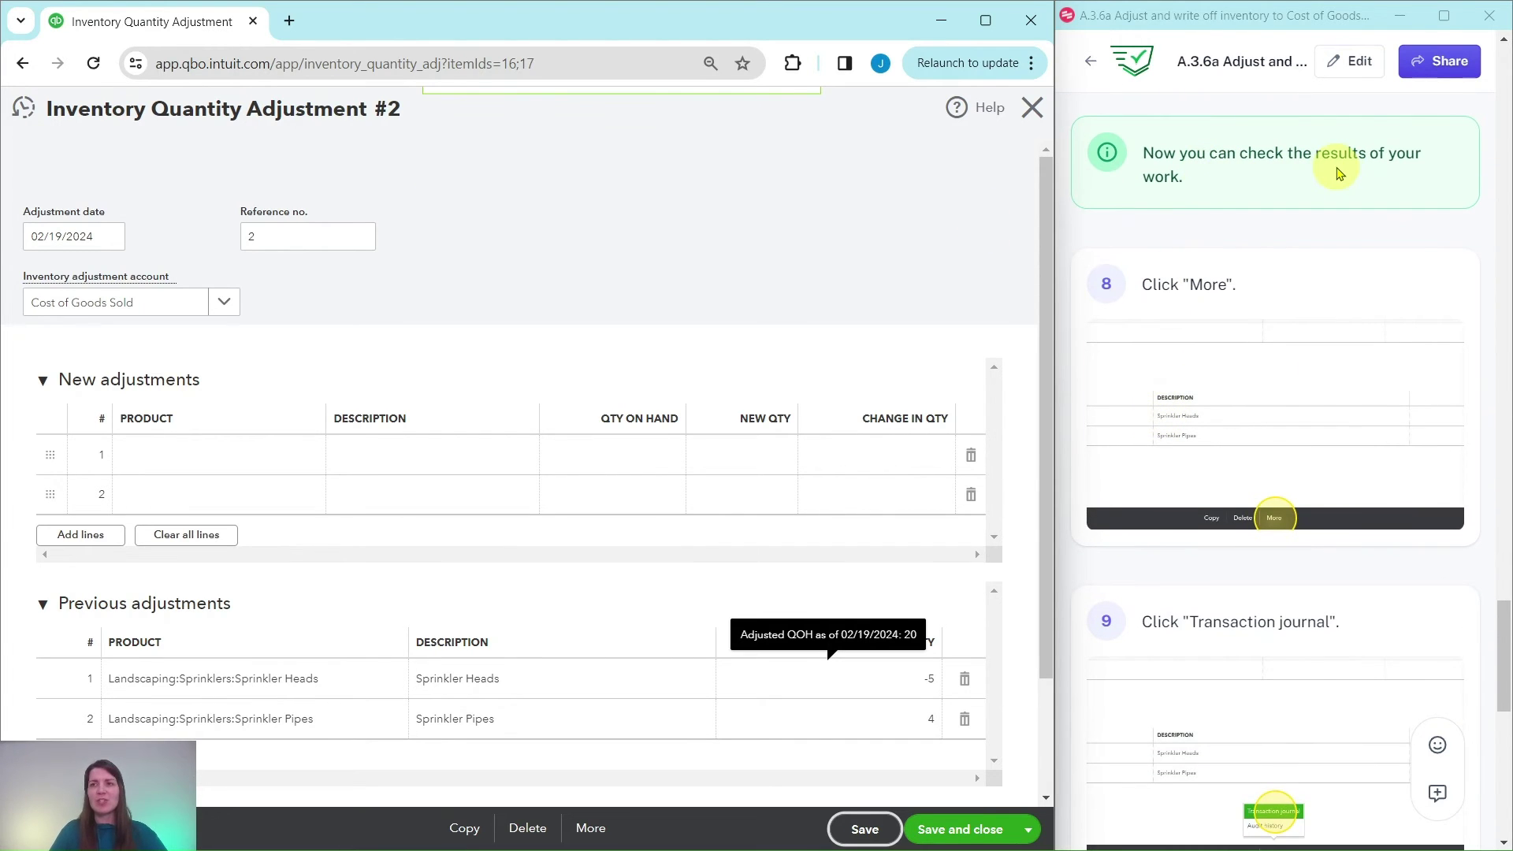
scroll(1206, 182, down, 1)
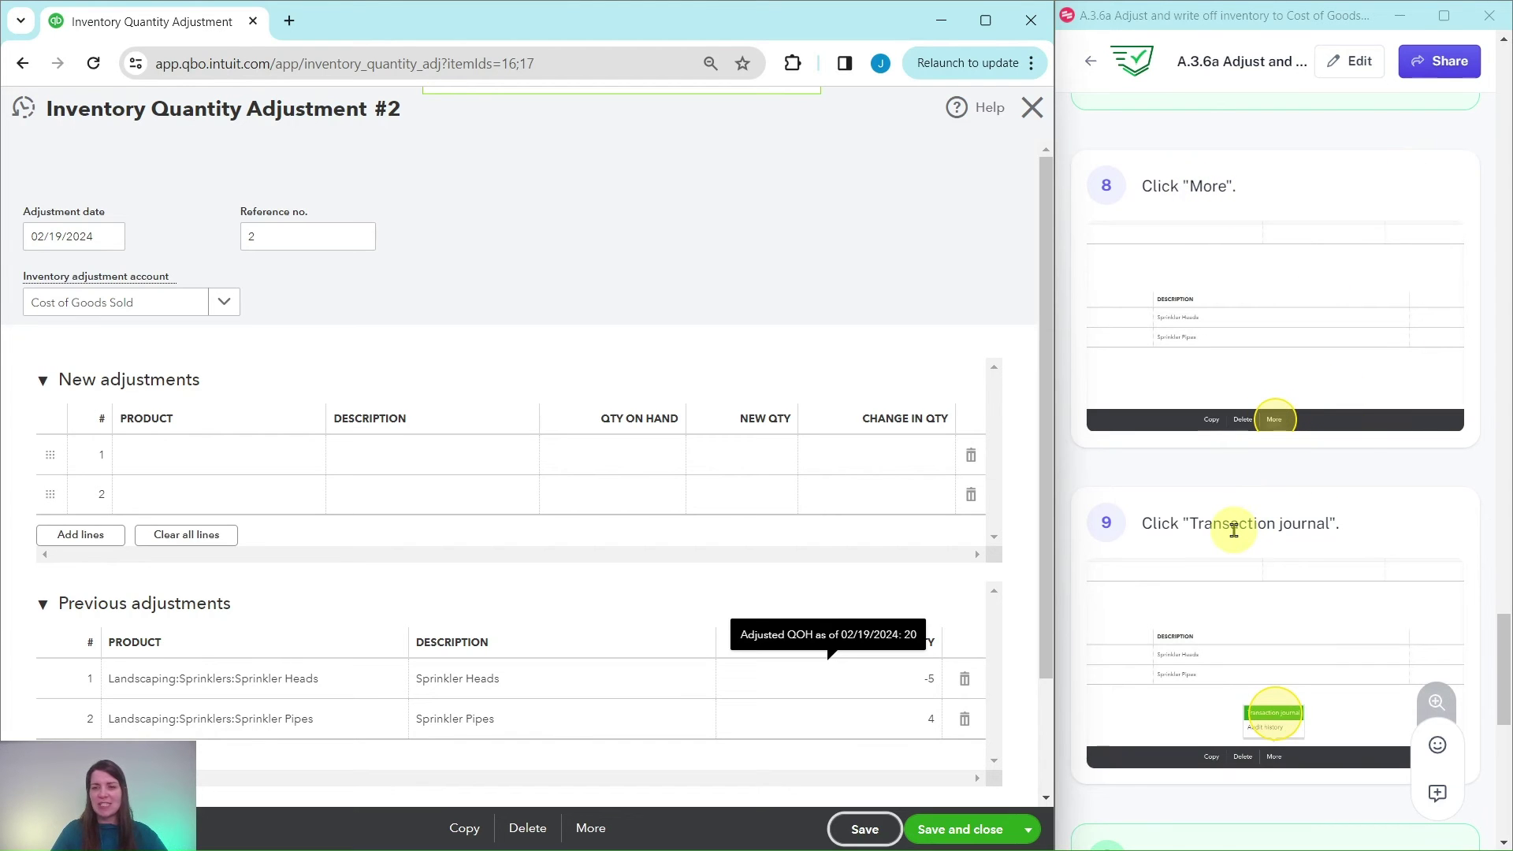
click(590, 831)
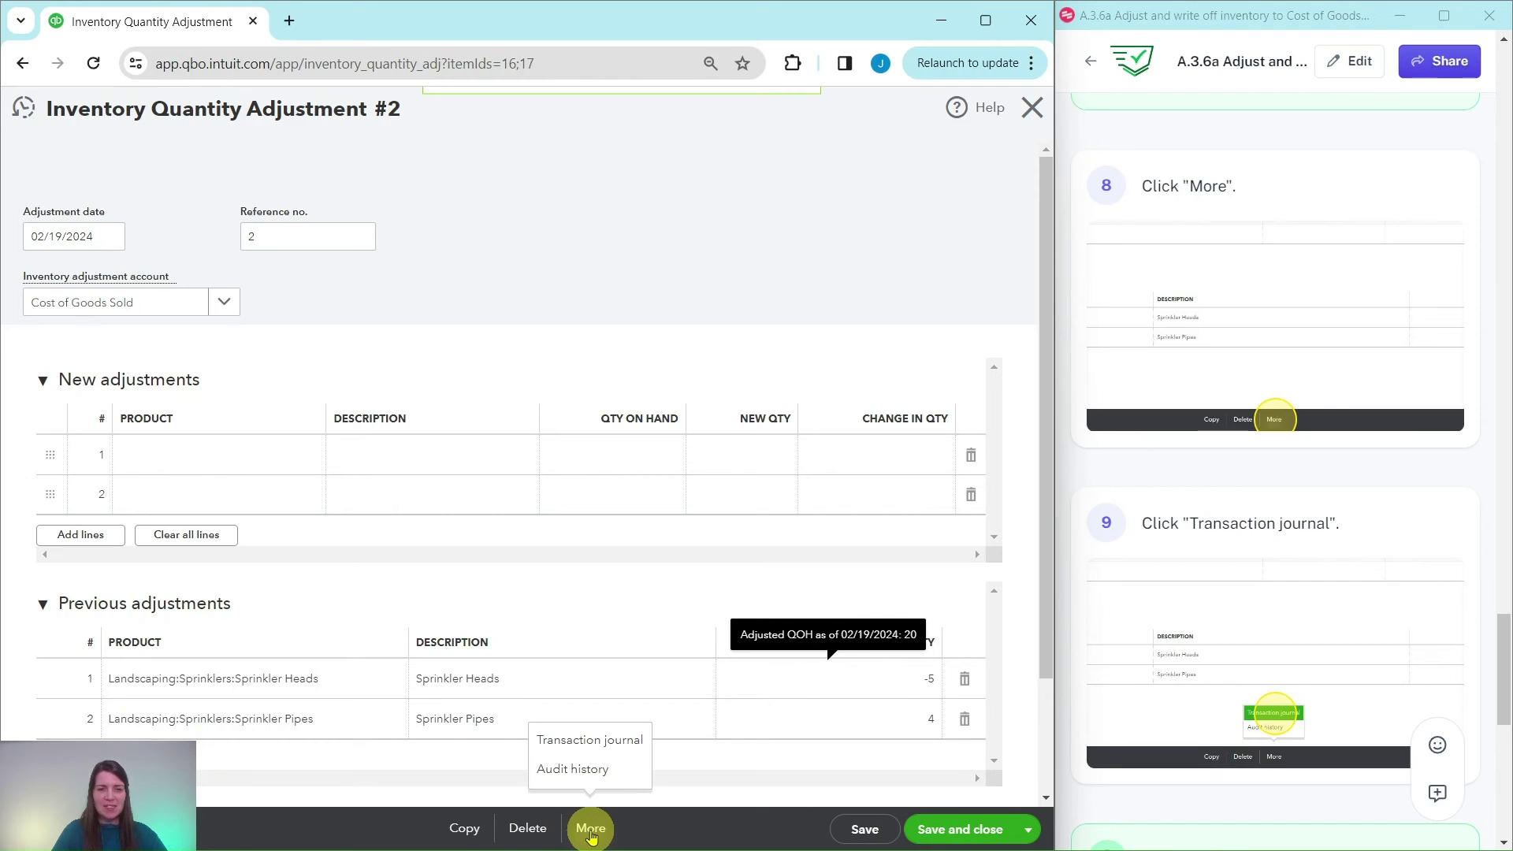
View the transaction journal showing Cost of Goods Sold entries of $3.75 and $10.00 against Inventory Asset
click(579, 740)
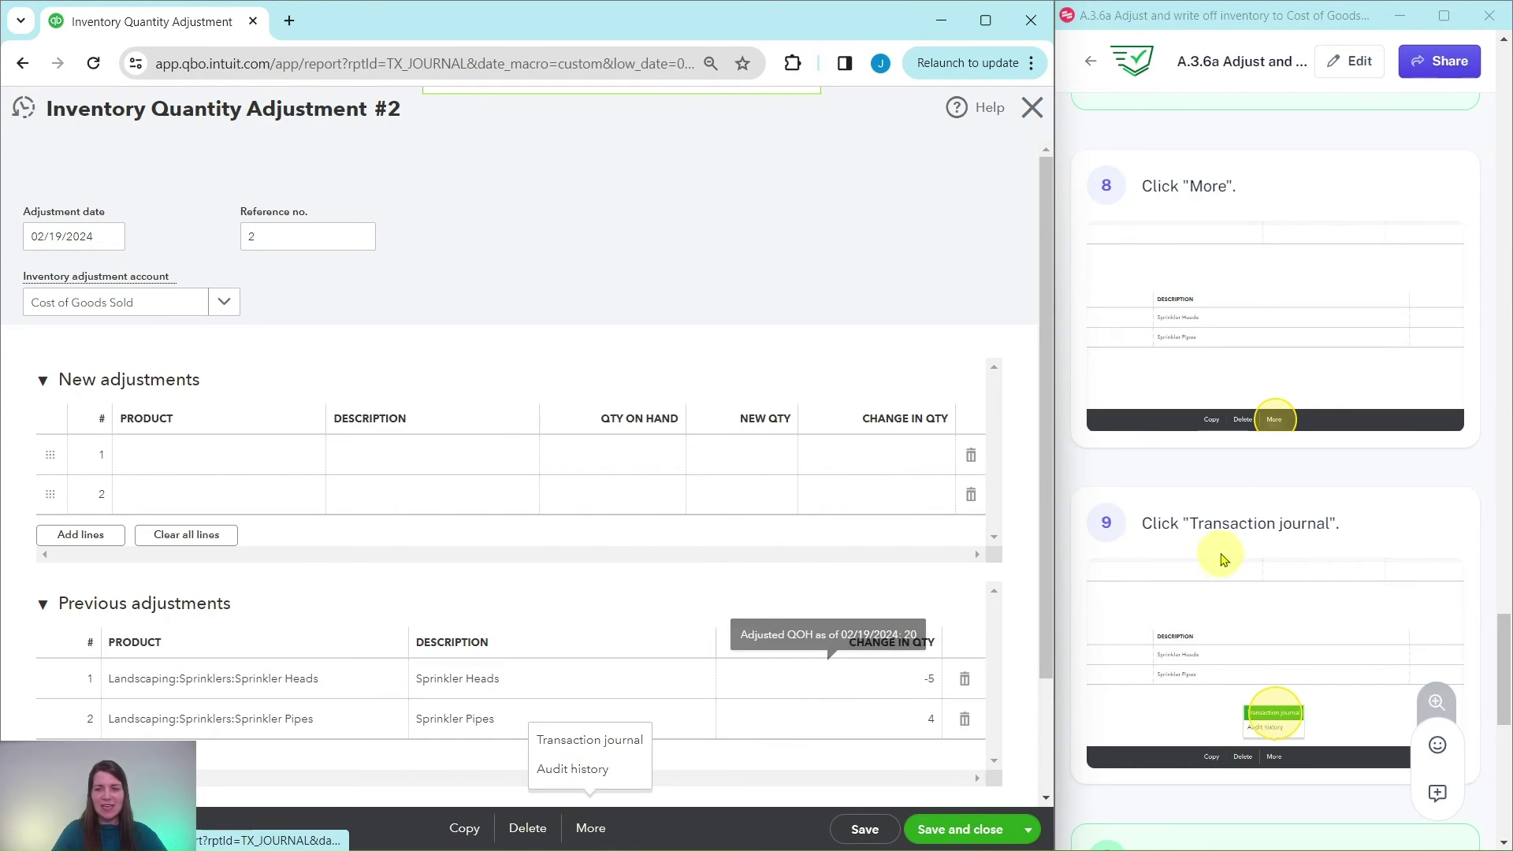
scroll(1223, 557, down, 3)
scroll(1226, 540, down, 4)
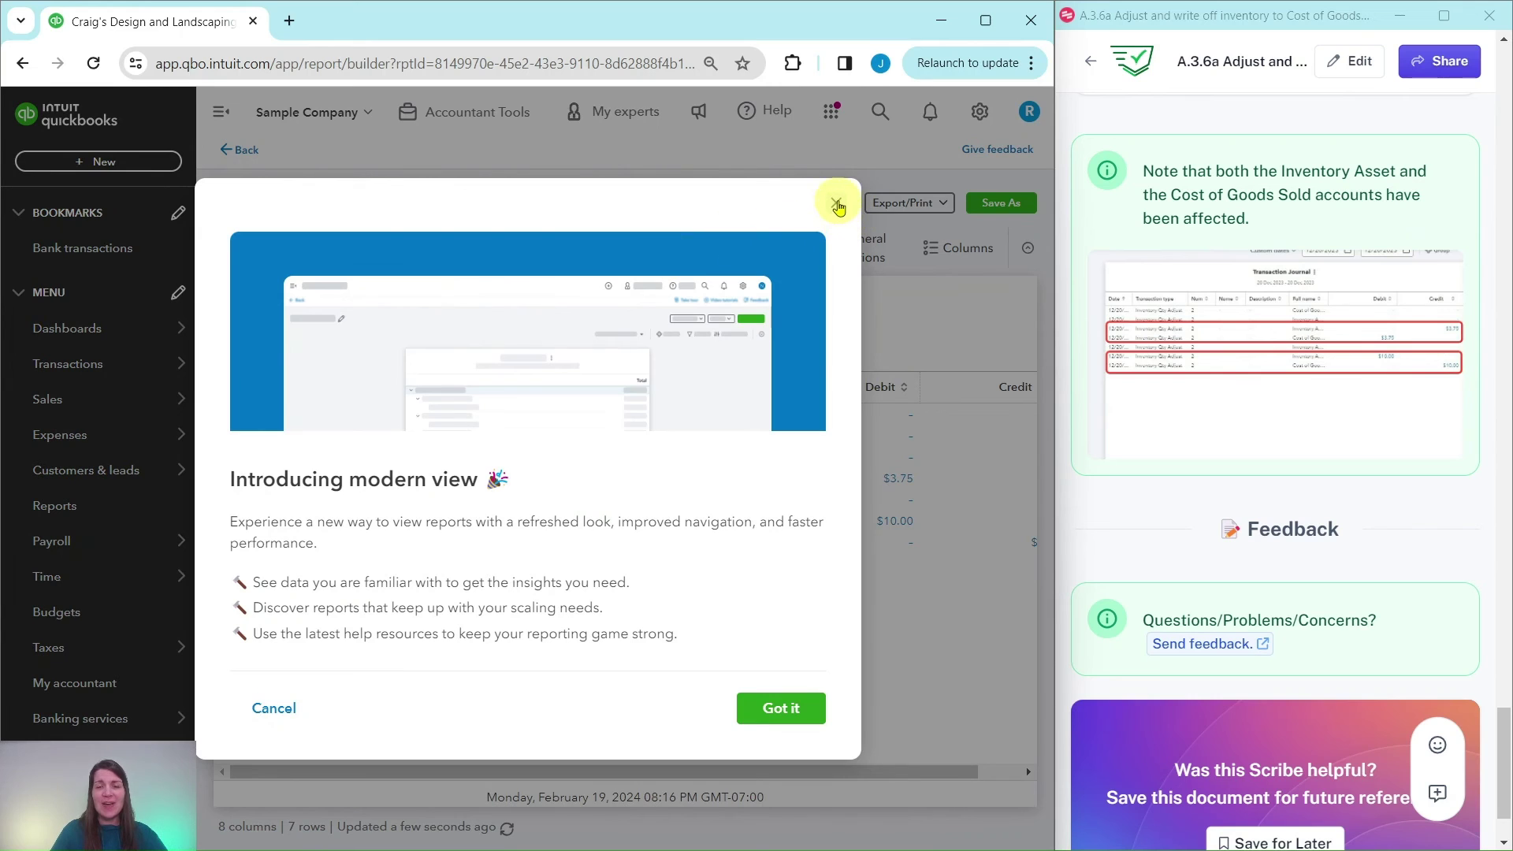
click(836, 205)
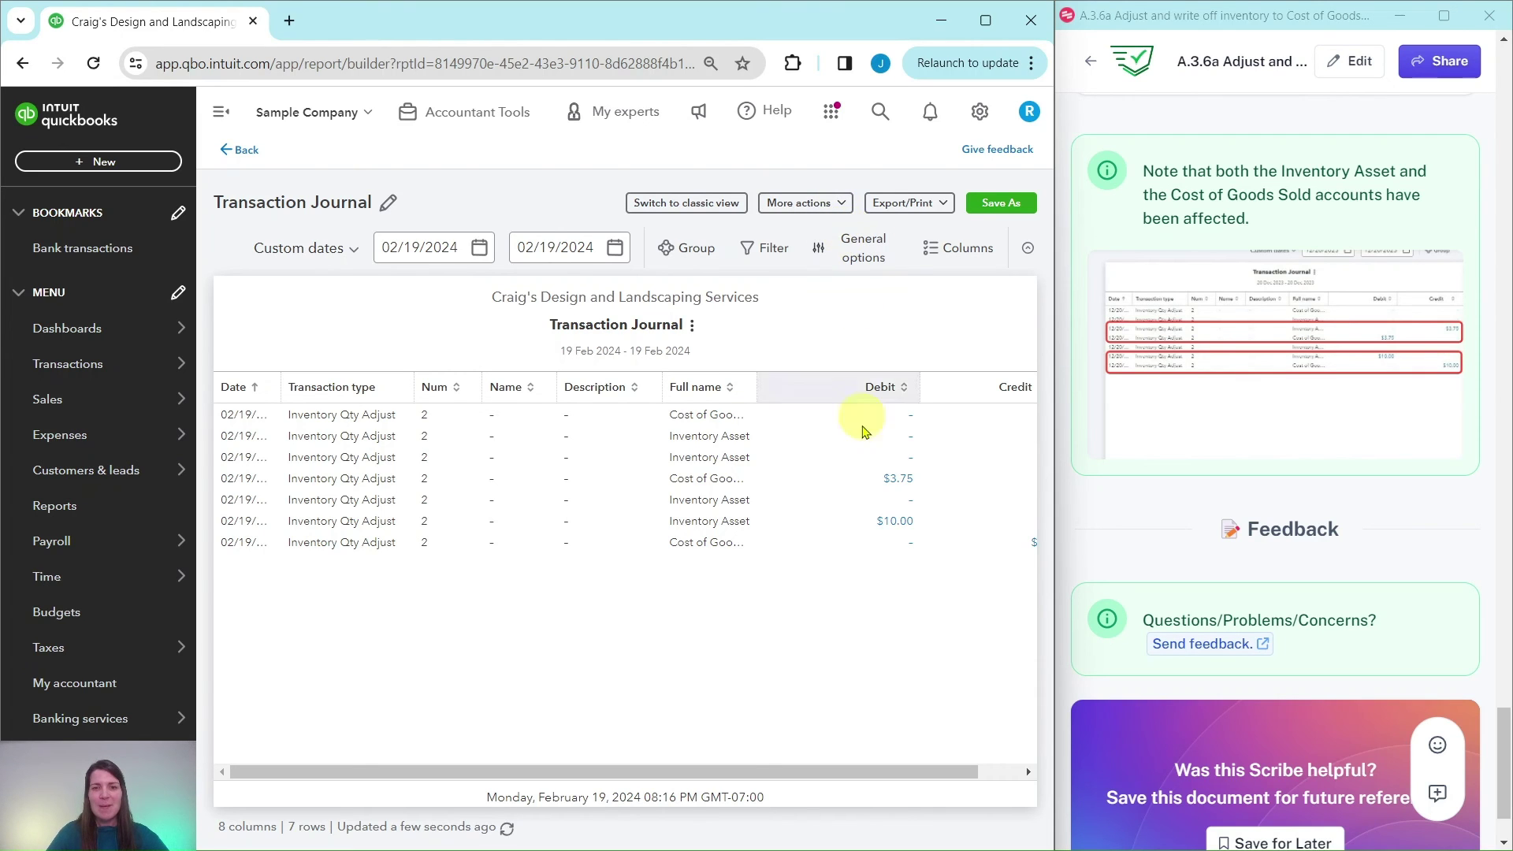
drag(858, 770, 981, 777)
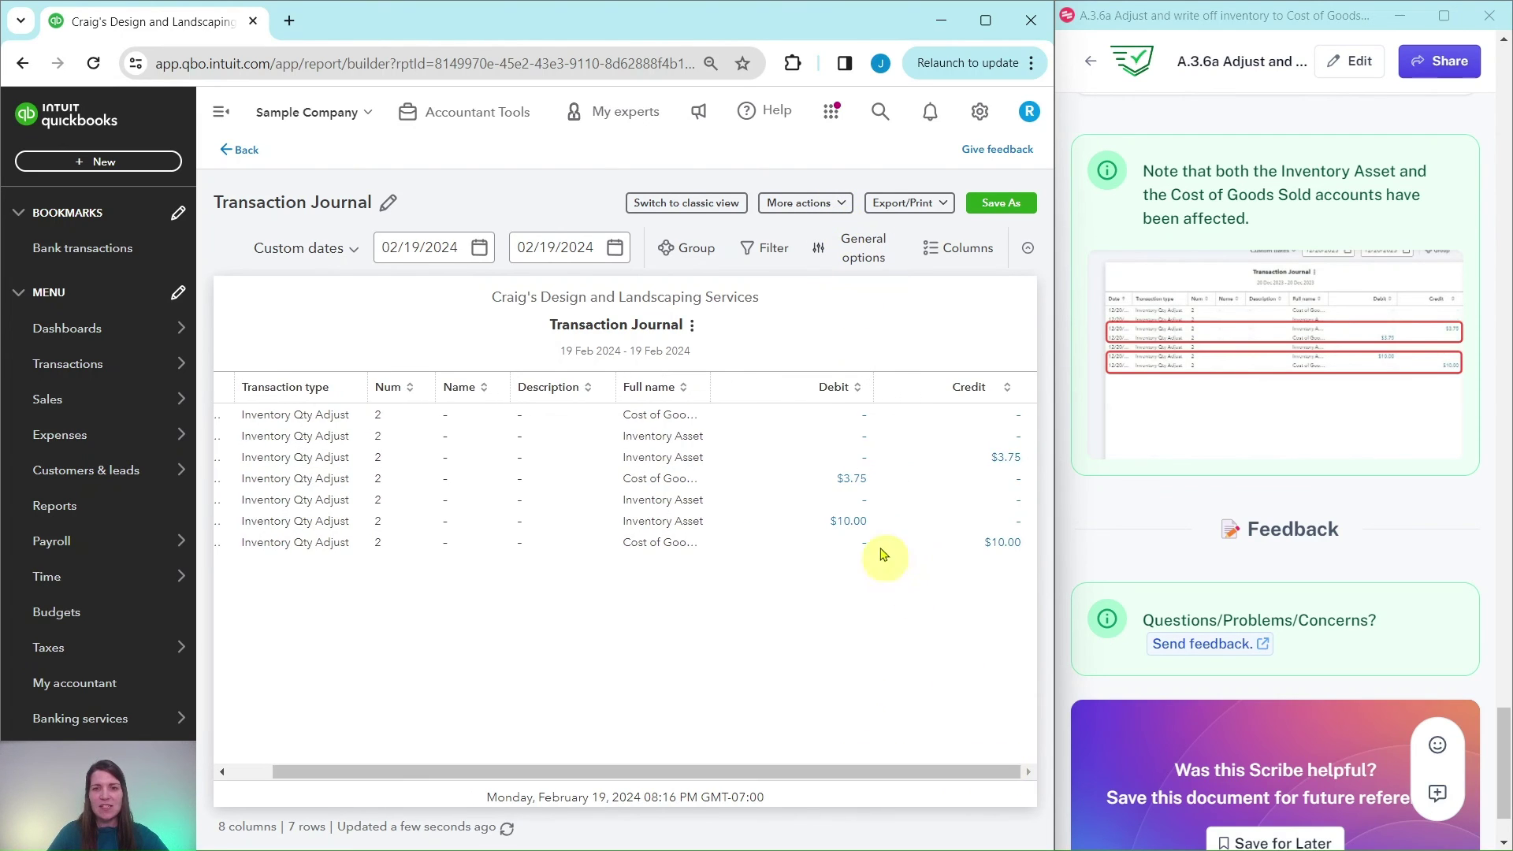